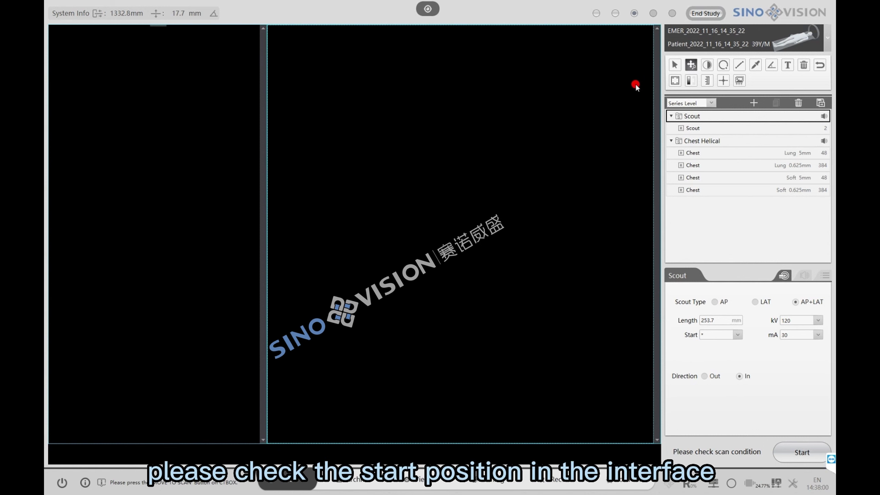
click(739, 334)
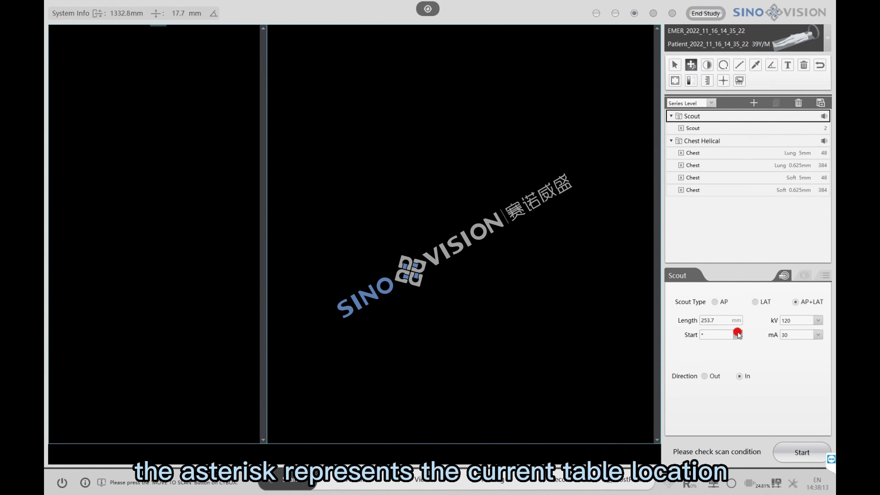
click(712, 334)
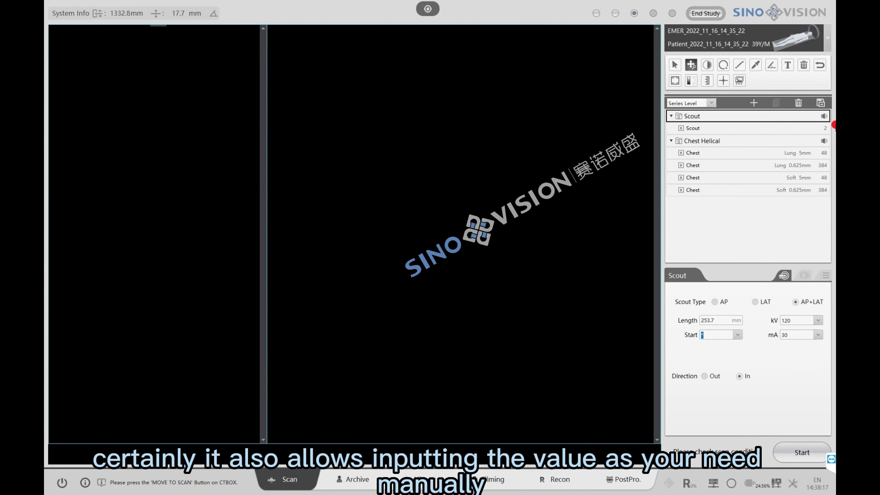
text(1)
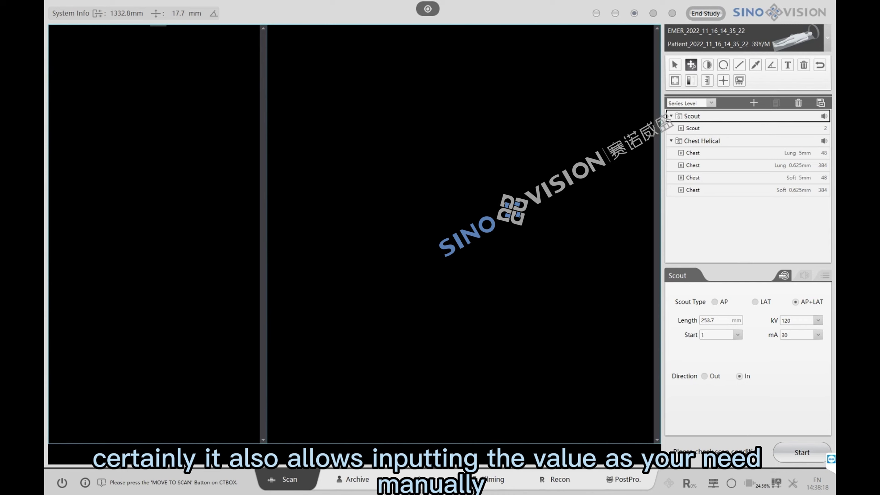
text(234)
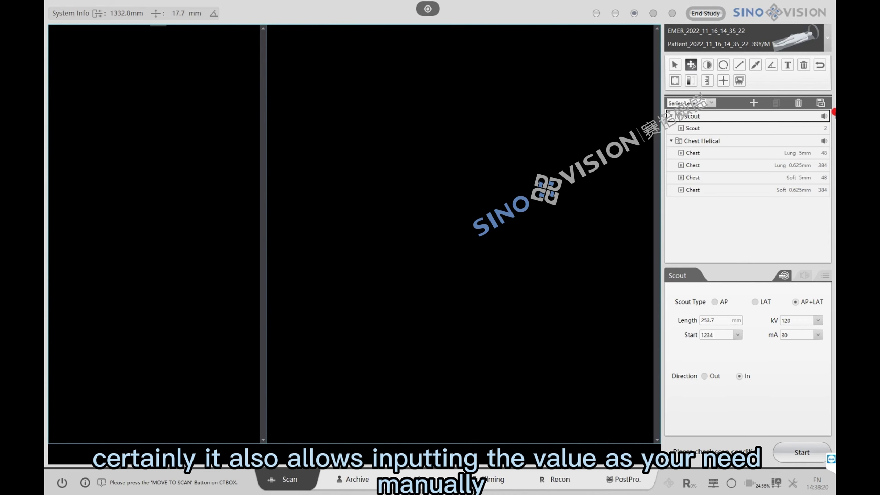
click(738, 334)
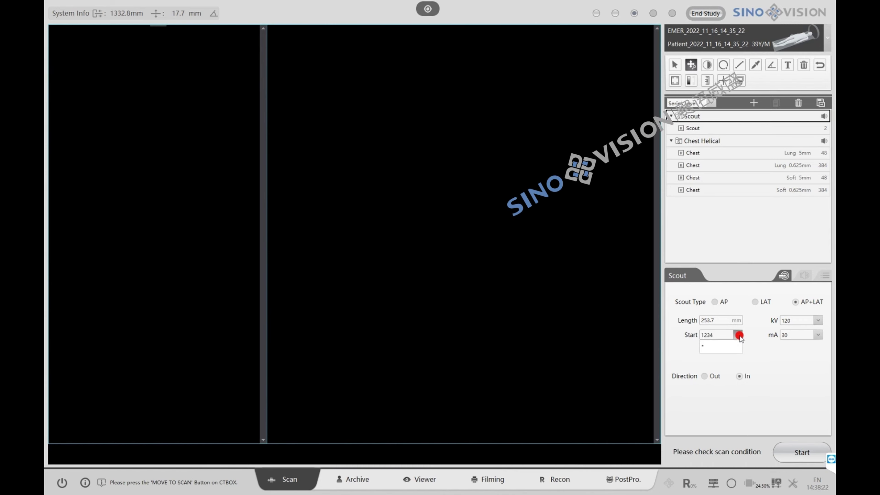
click(728, 346)
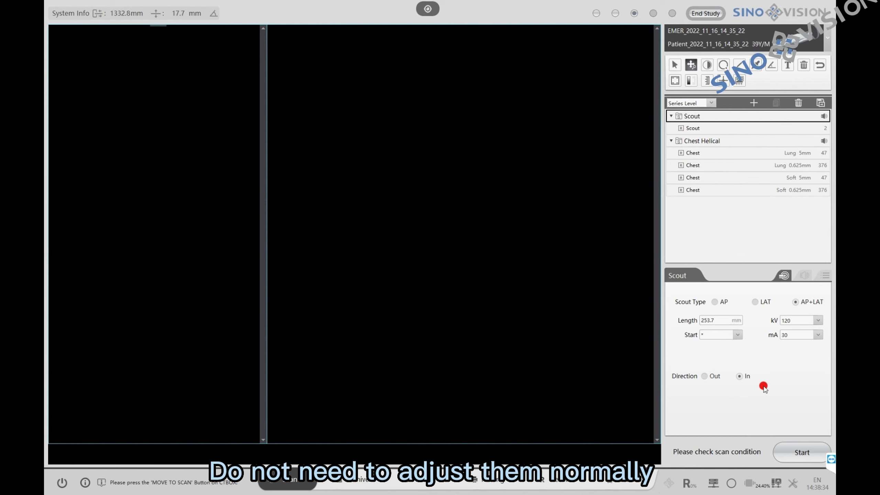
- Run the scout scan, then select the planned chest scan range to bring up the Recon panel
click(795, 452)
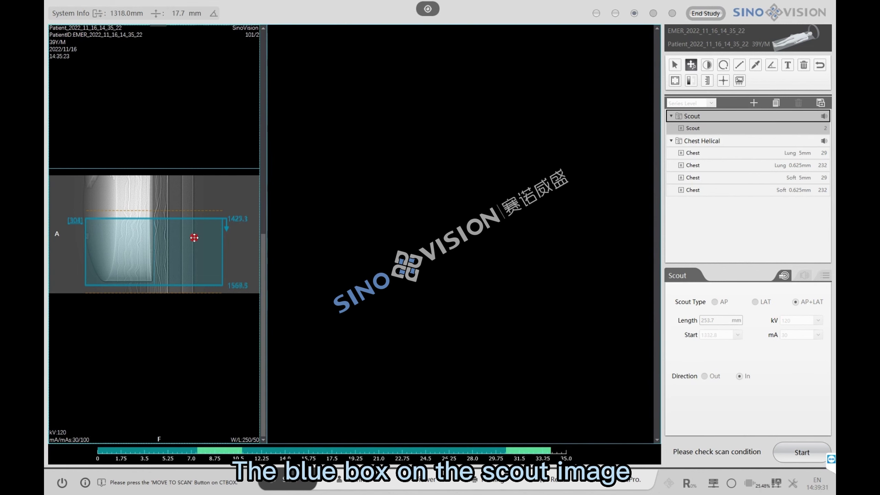
click(176, 252)
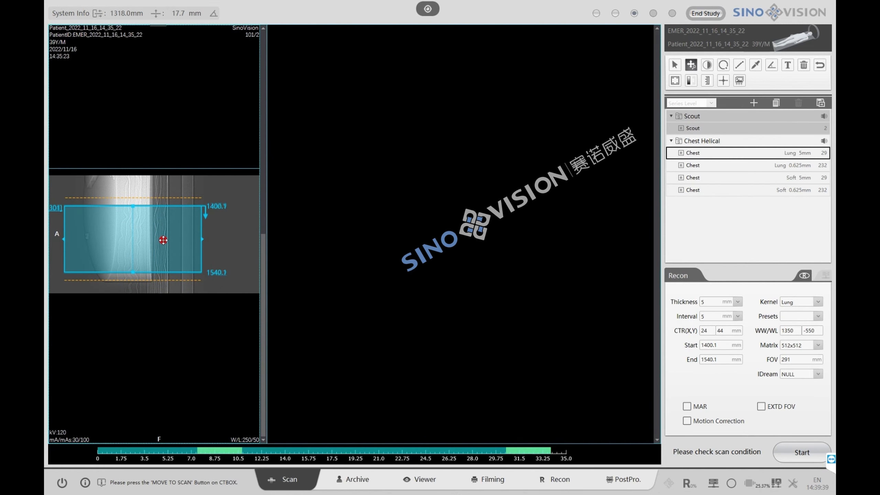
- Fit the scan box to 1386–1486 mm with a 304 mm FOV and start the helical scan
scroll(163, 240, up, 1)
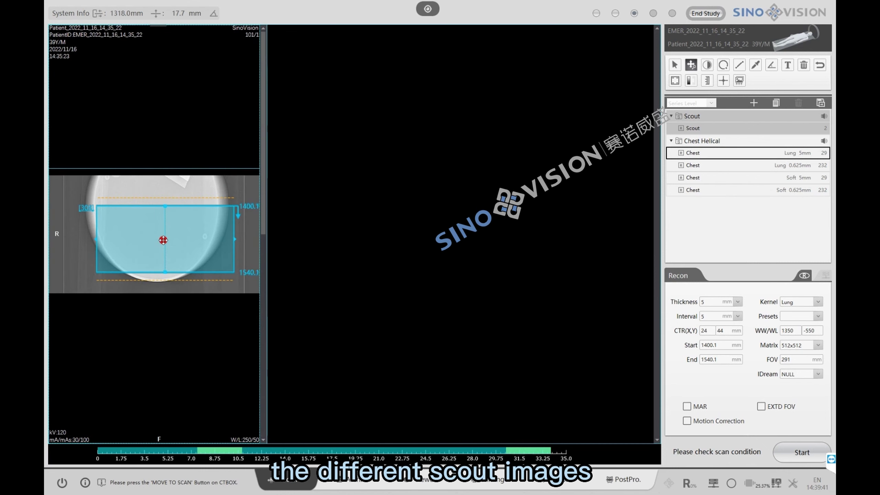
scroll(164, 240, down, 1)
scroll(164, 240, up, 1)
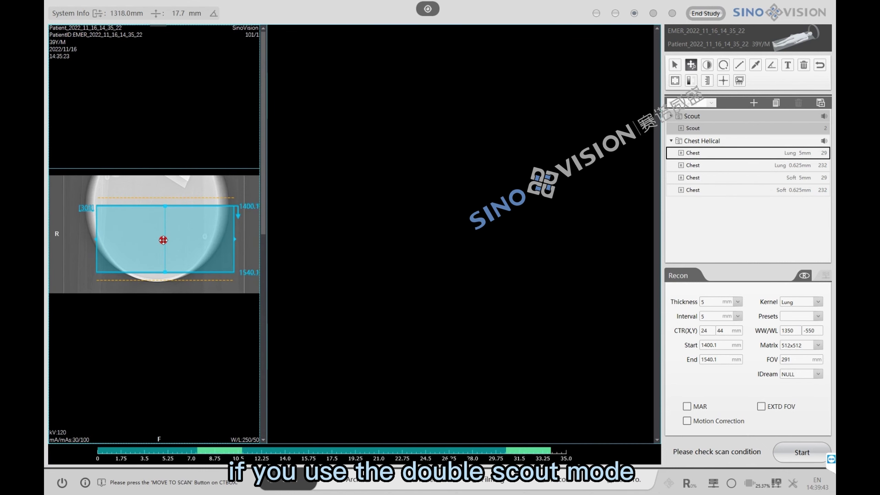
drag(163, 240, 152, 242)
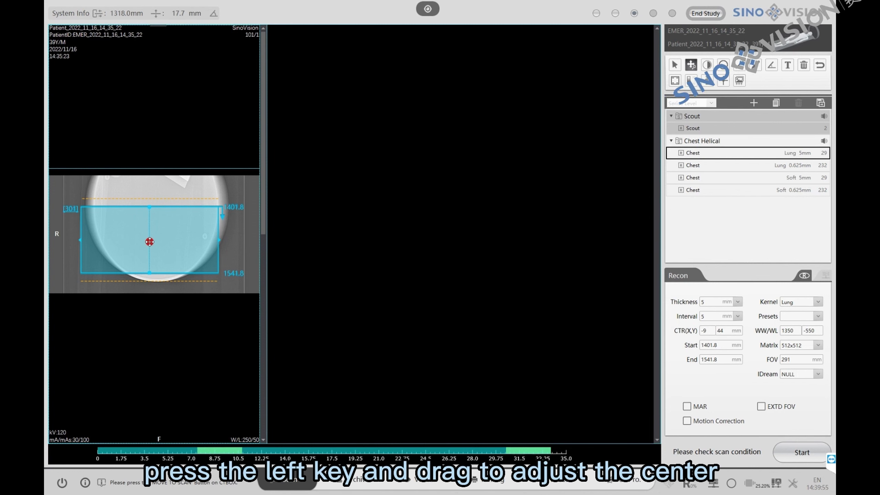
drag(152, 242, 155, 216)
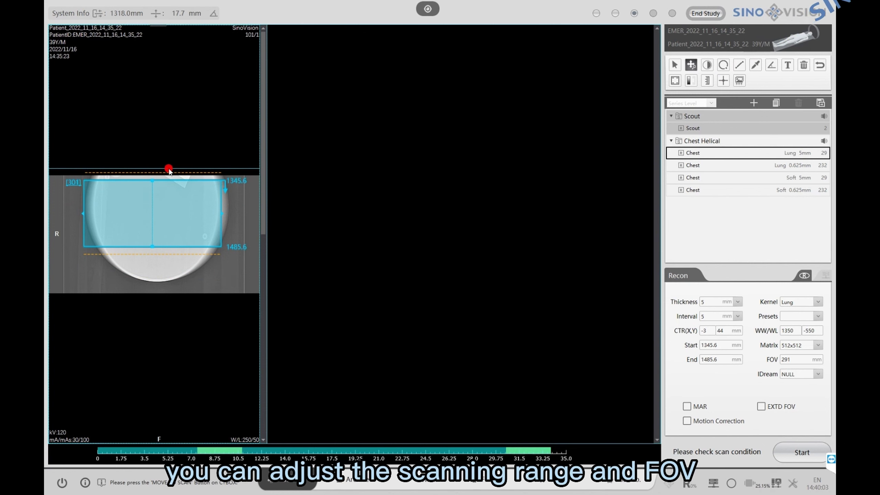
drag(153, 167, 154, 200)
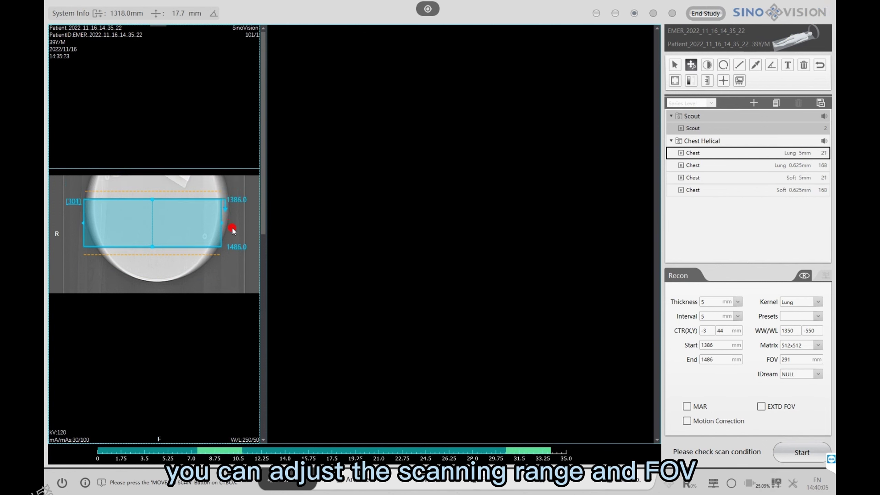
drag(221, 224, 236, 227)
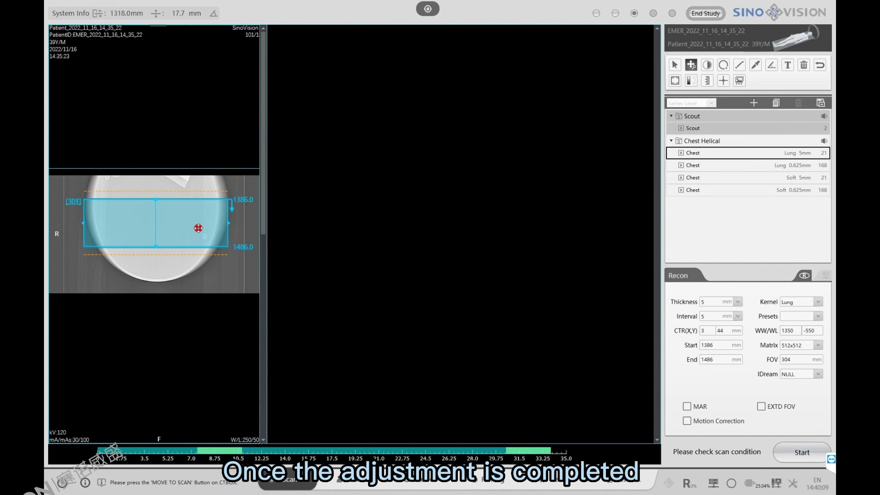
click(441, 303)
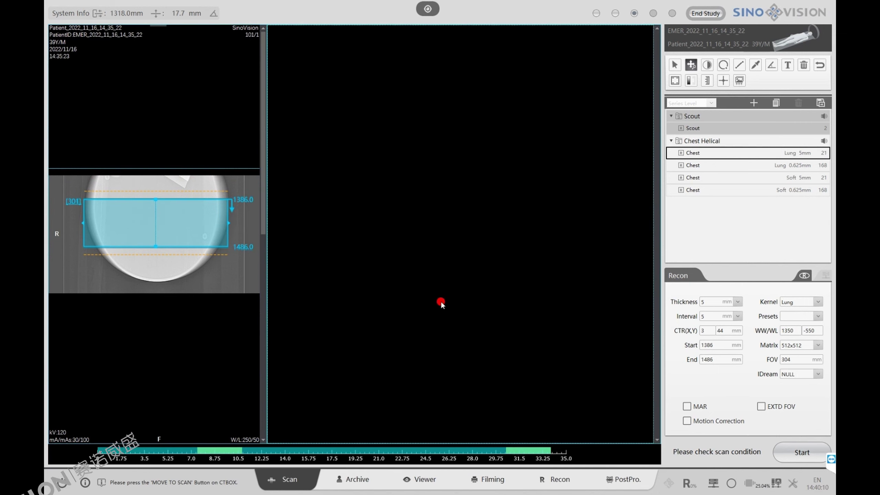
click(787, 458)
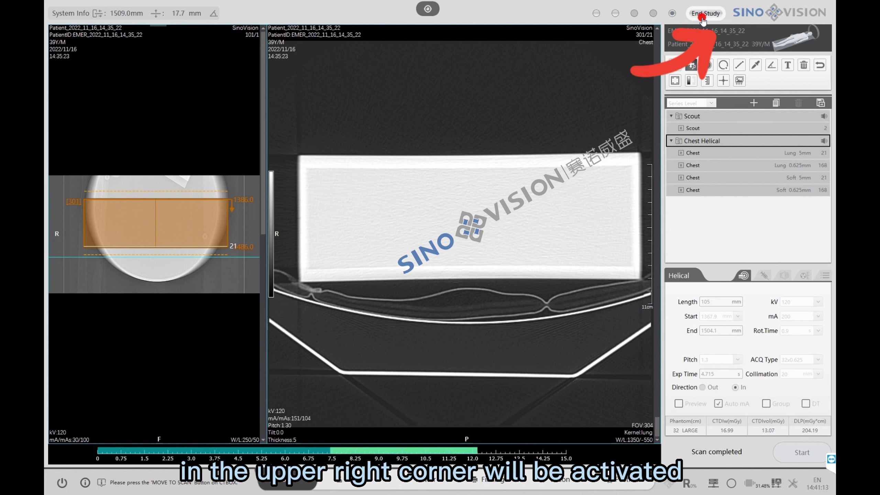
- End the completed chest study so study 49 is listed in the Archive
click(704, 14)
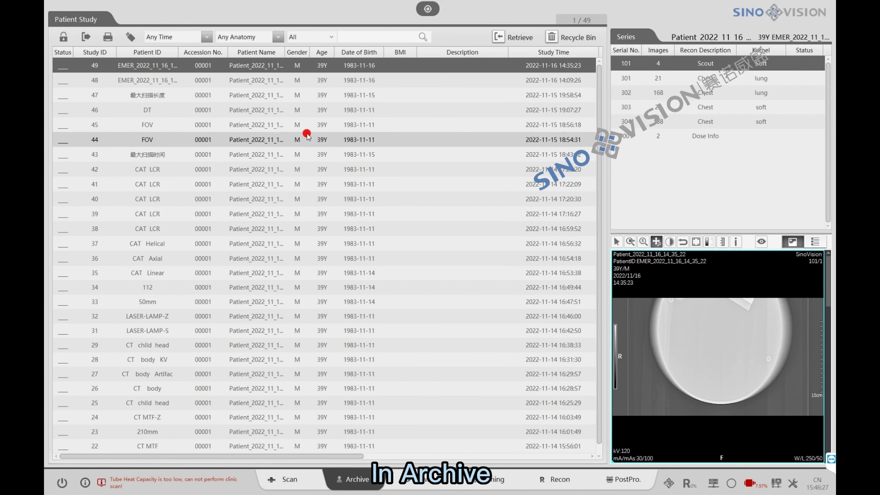
right_click(284, 71)
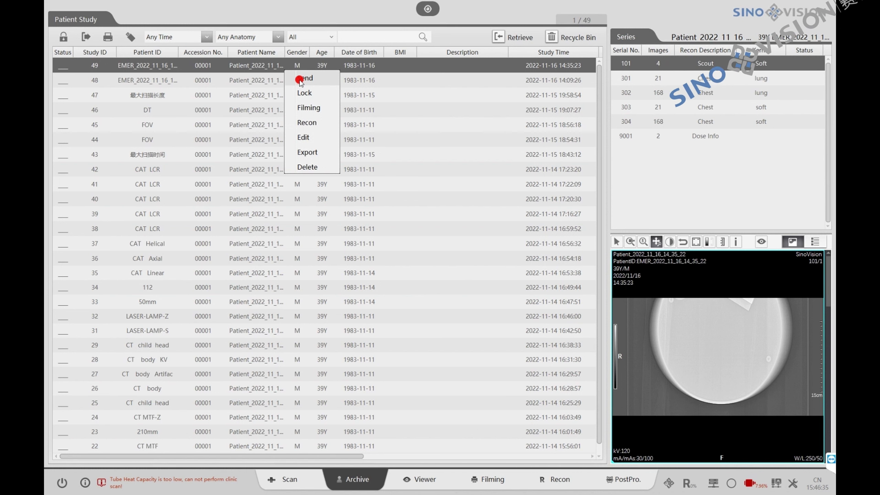
click(306, 93)
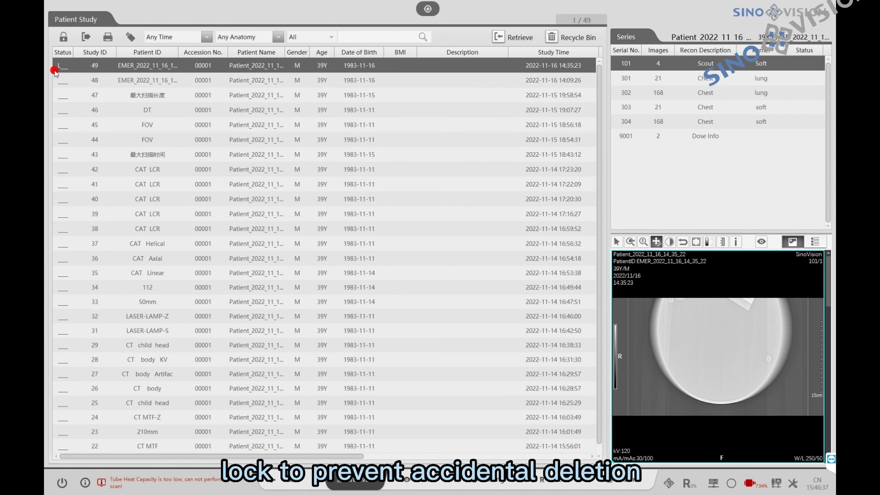
right_click(104, 72)
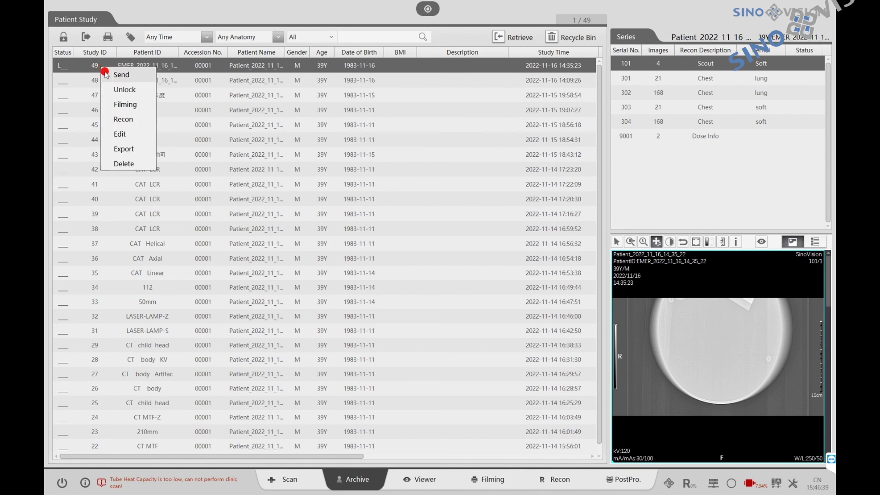
click(122, 90)
right_click(138, 63)
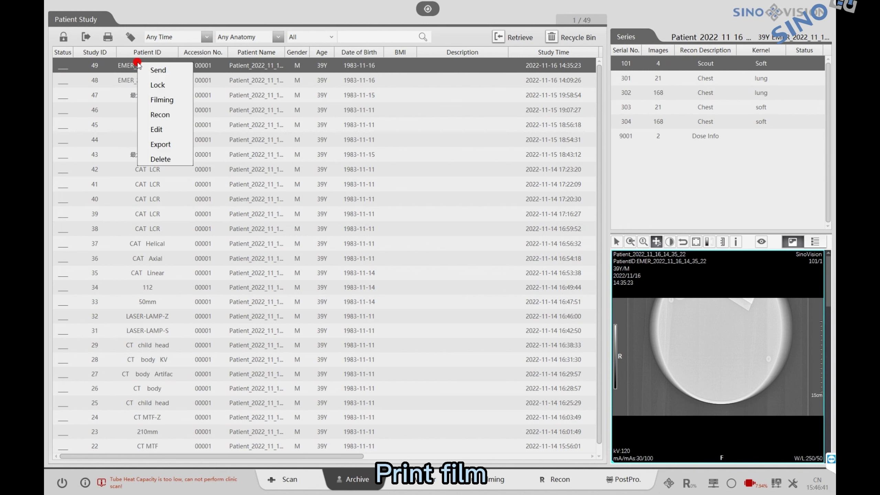
click(479, 484)
click(368, 485)
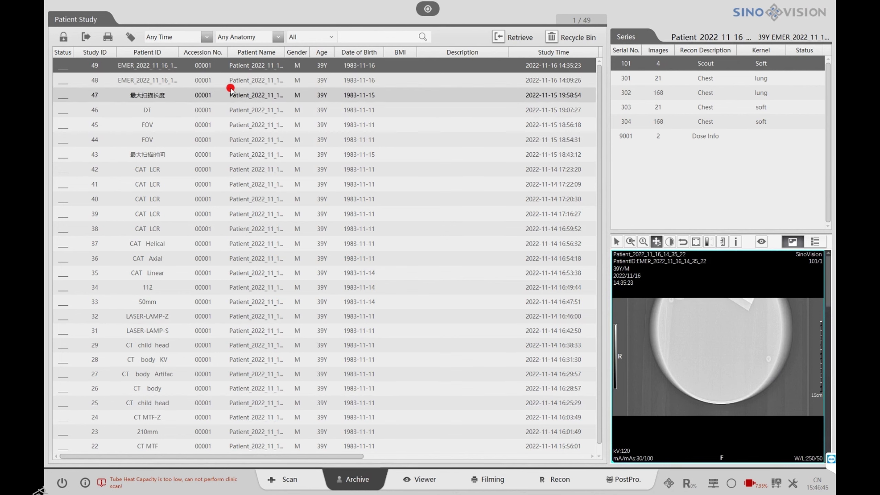
right_click(224, 67)
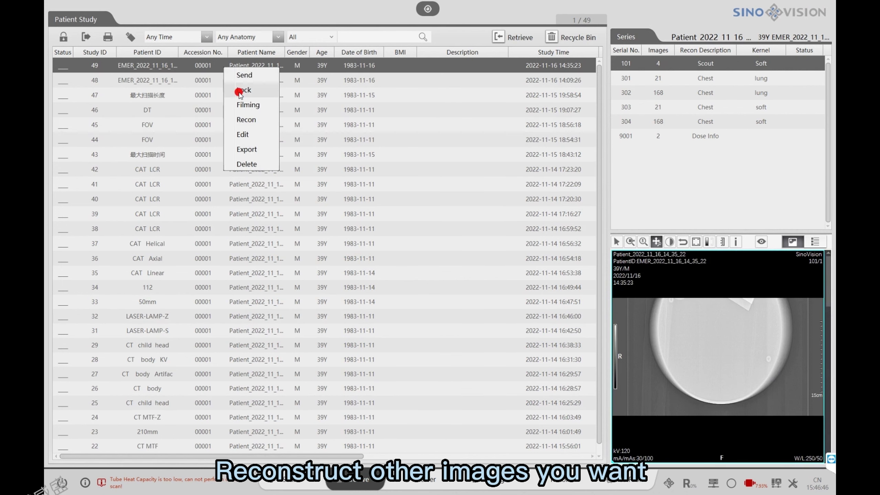
click(246, 119)
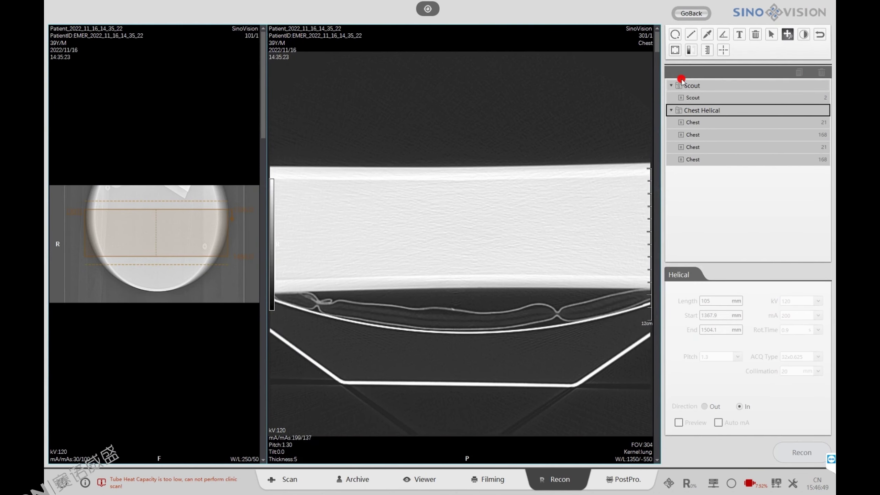
click(694, 14)
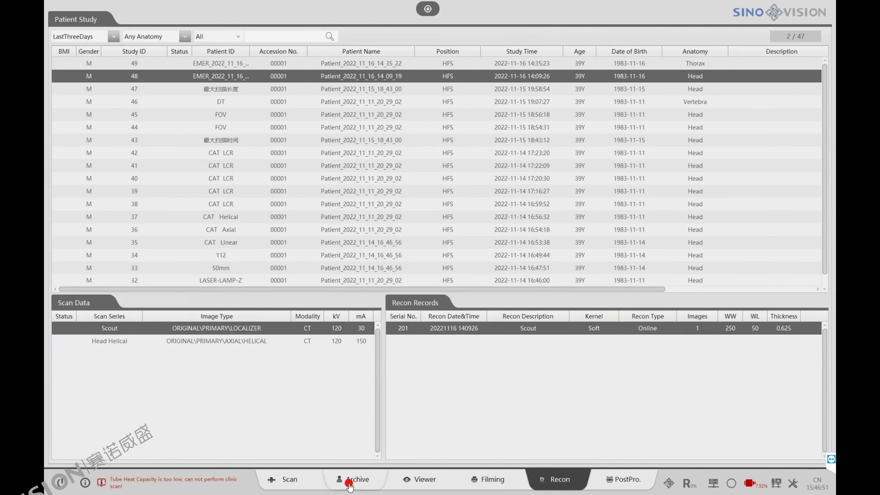
click(349, 485)
right_click(216, 65)
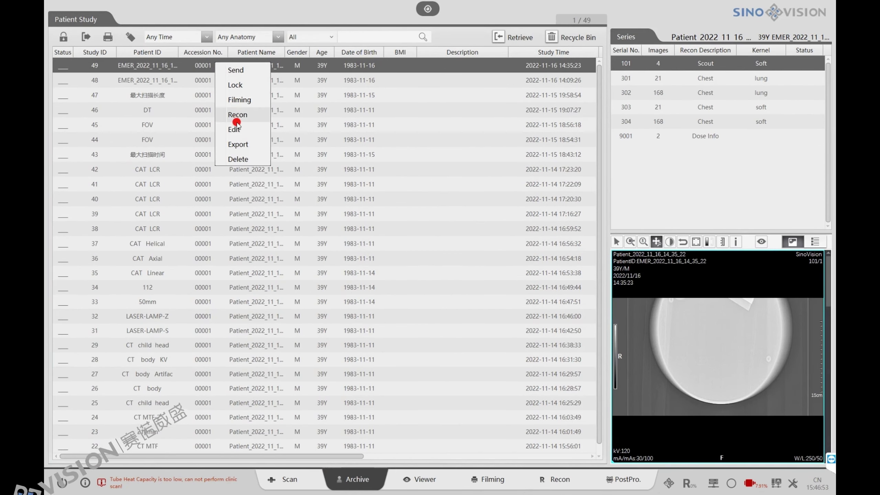
click(235, 129)
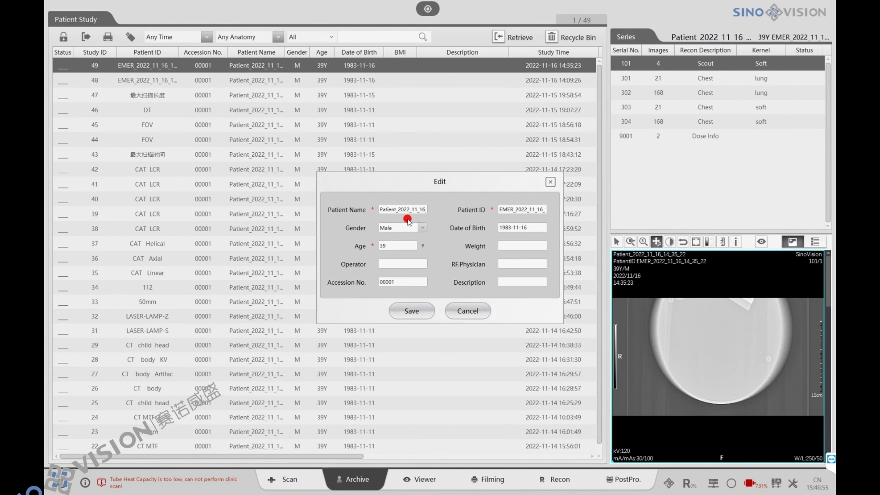
click(551, 182)
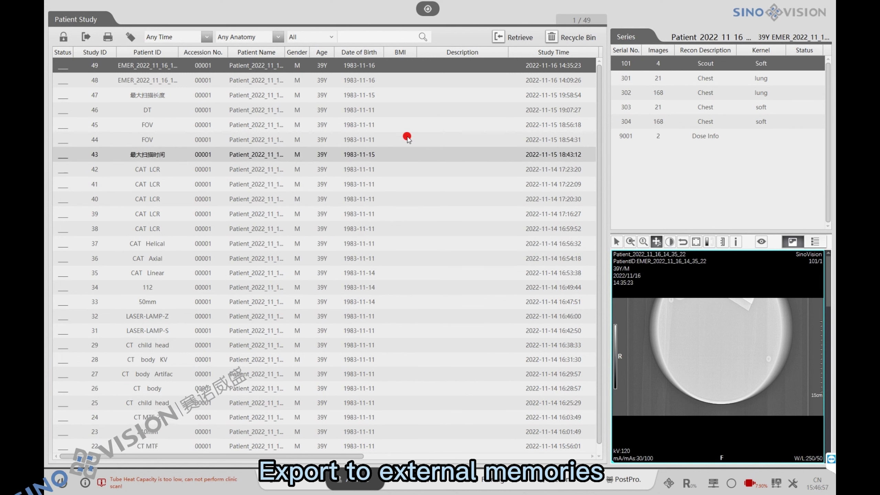
right_click(350, 65)
click(372, 147)
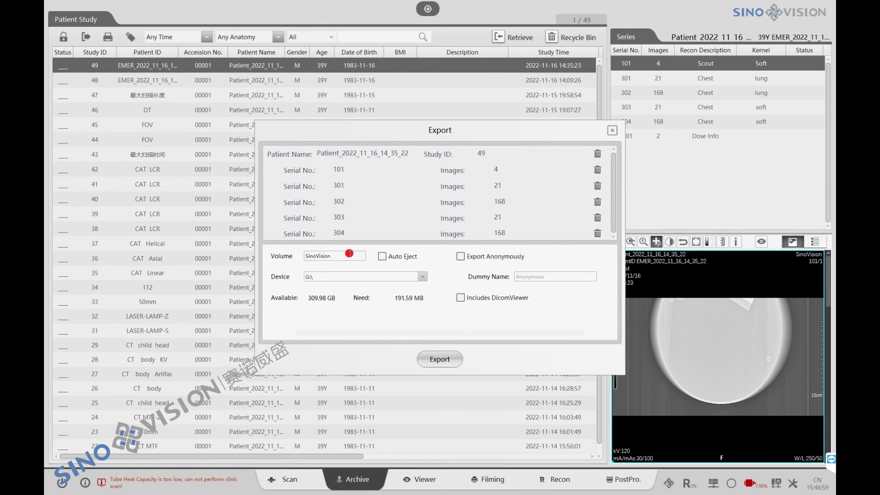
click(611, 130)
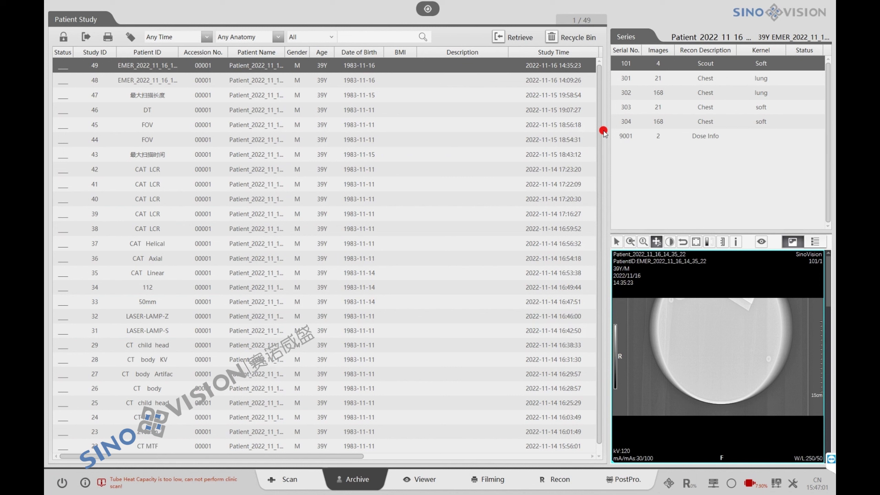
right_click(450, 69)
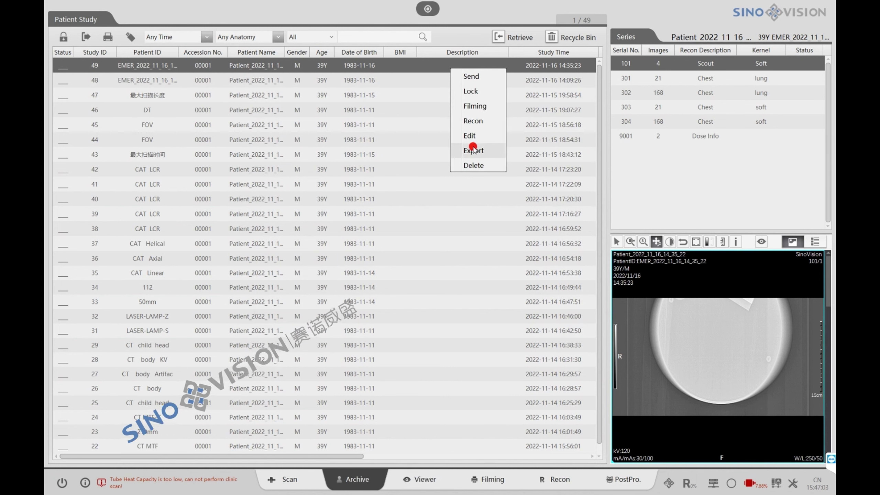
click(474, 164)
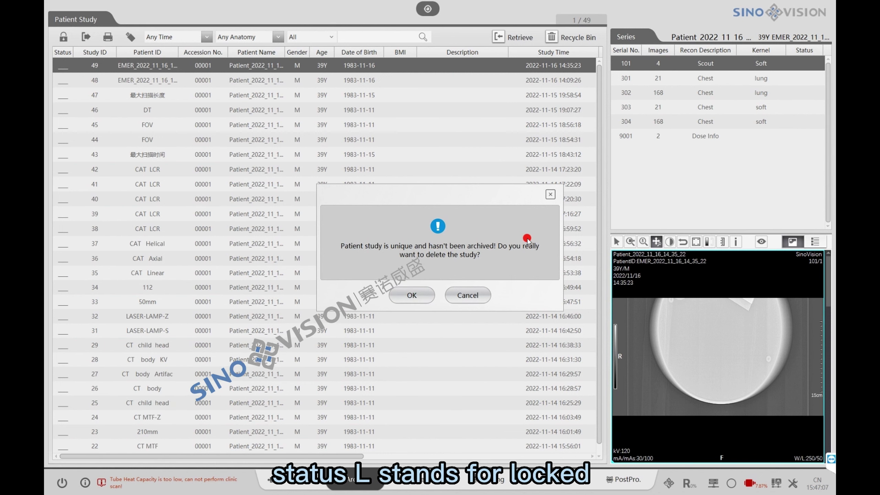
click(550, 195)
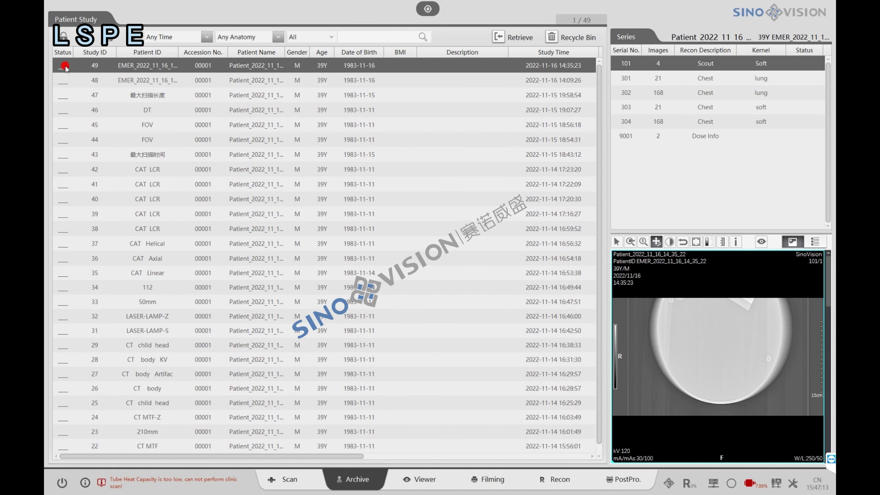
right_click(65, 68)
- Lock study 49, open Chest lung series 301 in MPR, then return to the study list
click(71, 89)
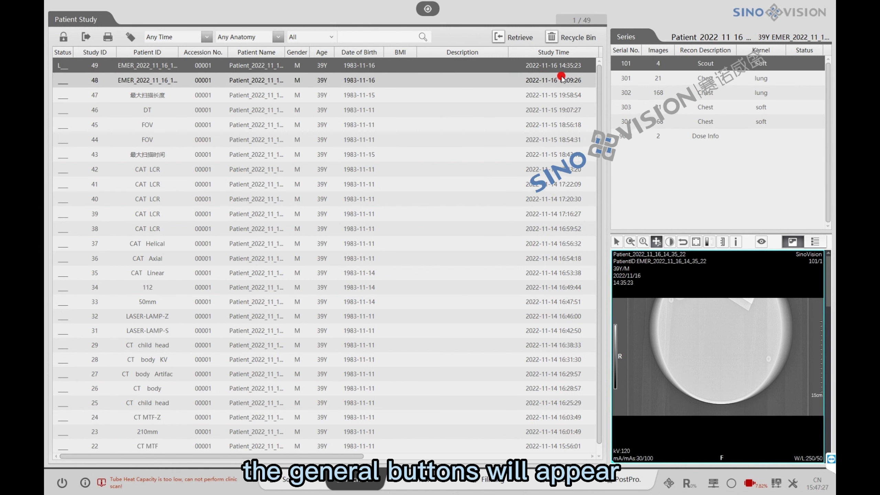
click(633, 78)
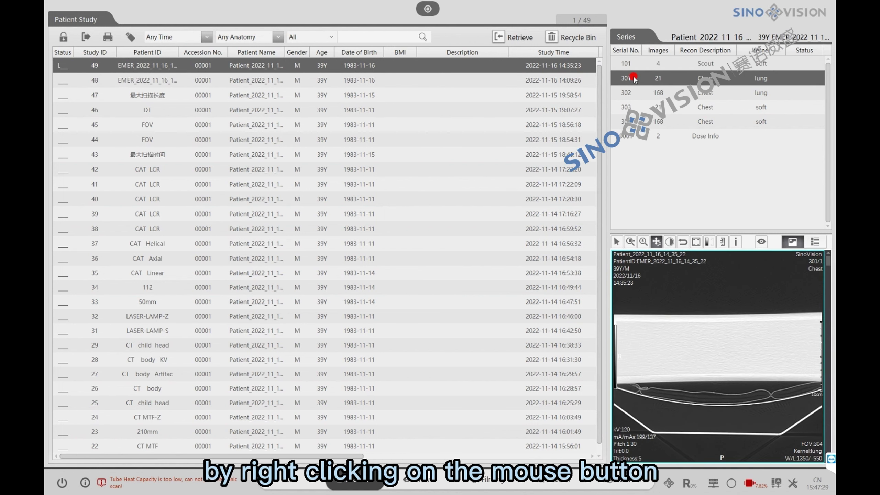
right_click(633, 78)
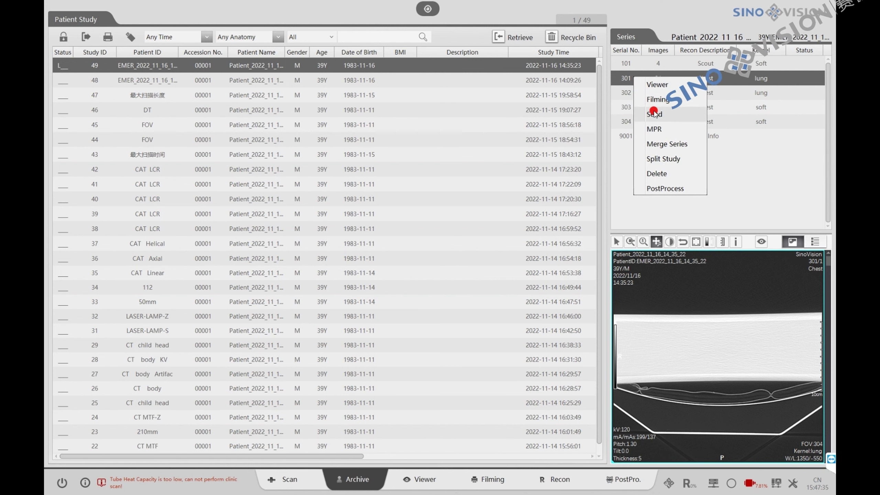
click(655, 128)
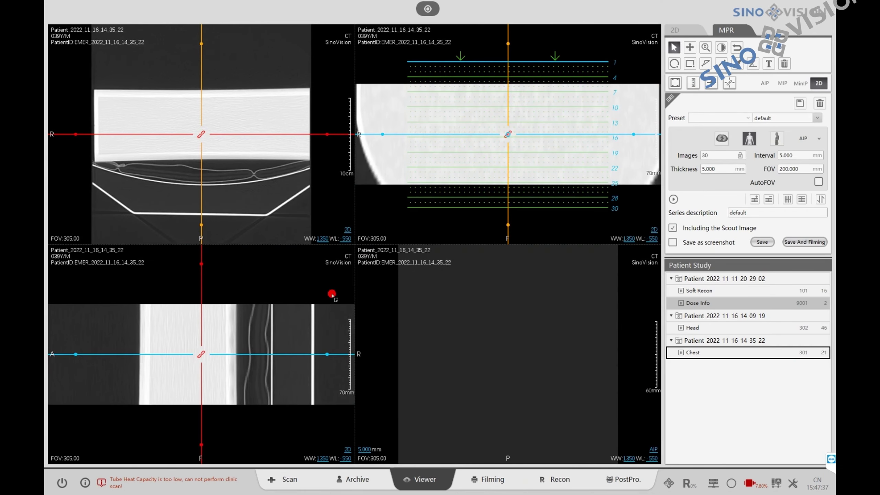
click(357, 482)
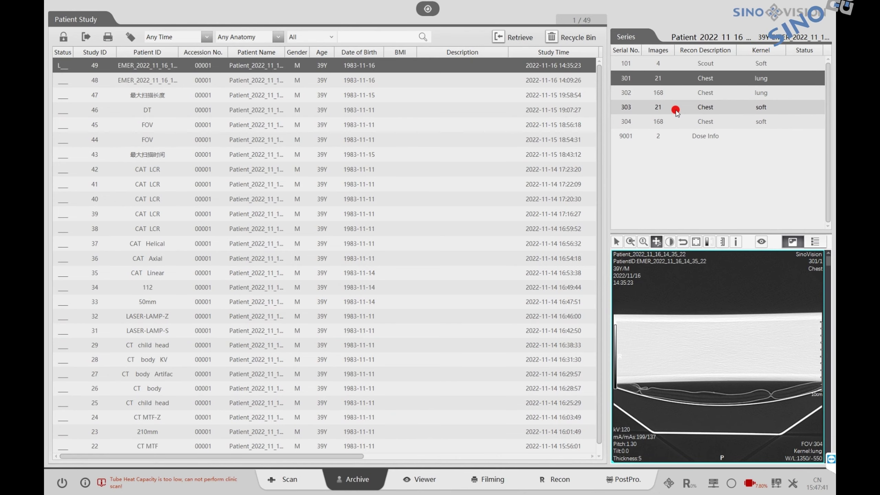
- Run an action from the Chest soft series 303 menu, producing SSAVE series 30101
ctrl+click(677, 111)
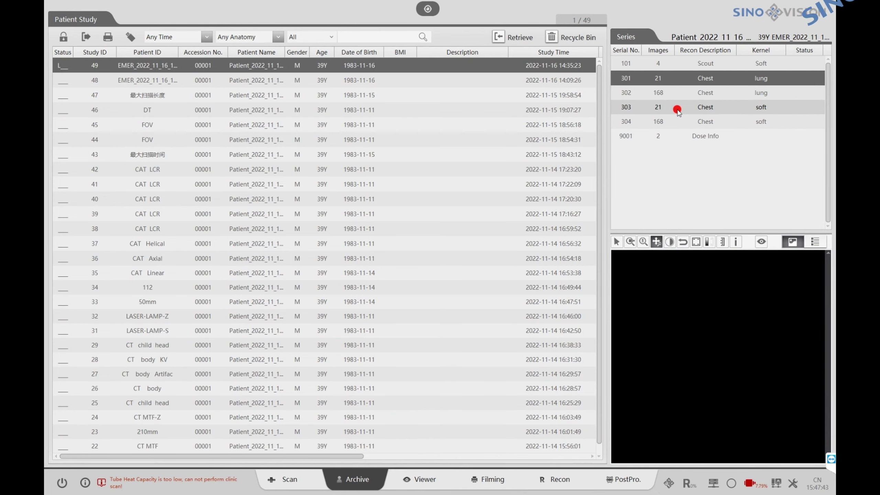
right_click(677, 110)
click(710, 178)
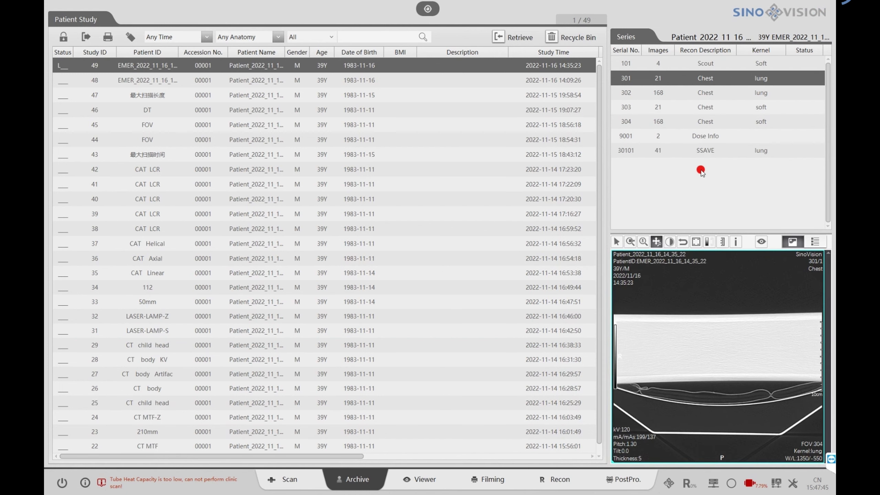
- Split SSAVE series 30101 into new study 50, confirm it, and compare studies 49 and 50
click(663, 152)
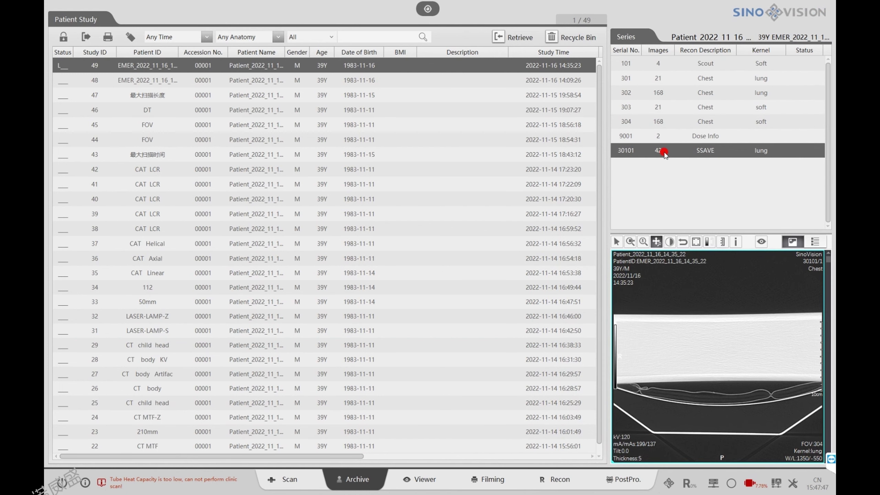
right_click(663, 151)
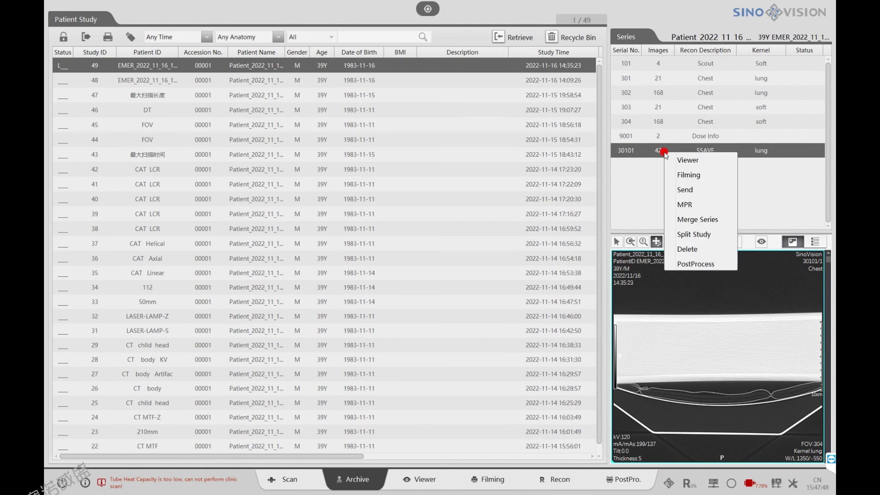
click(693, 235)
double_click(526, 209)
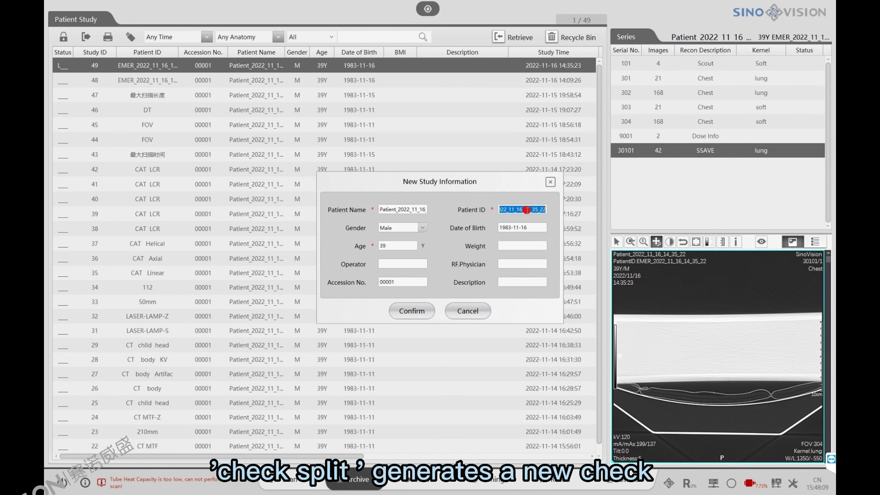
click(408, 311)
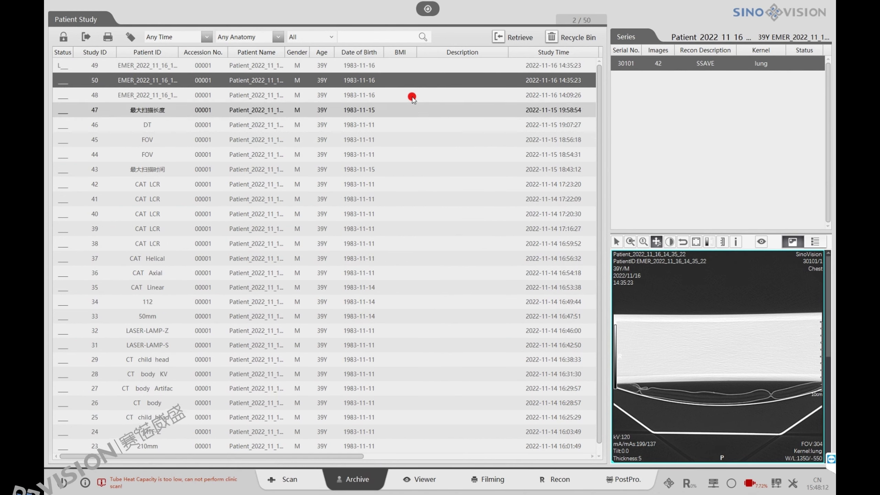
click(364, 66)
click(447, 83)
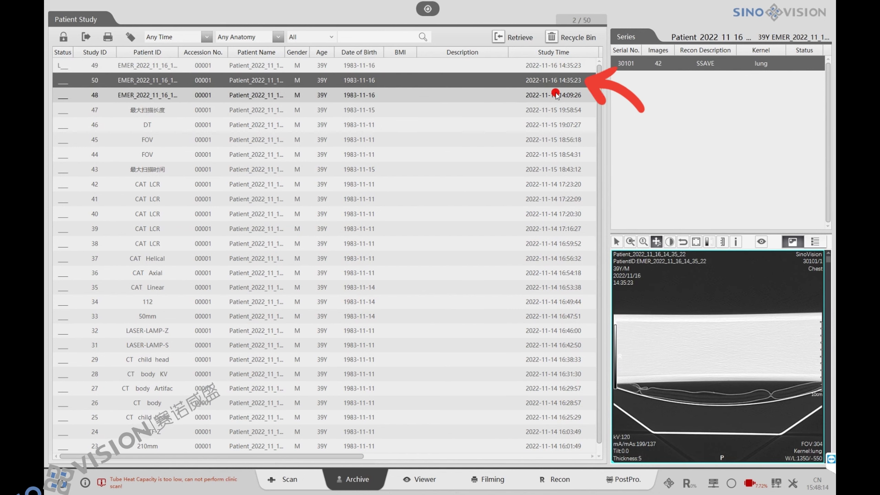
- Open neck study 24832 in the Viewer to show its lateral scout image
click(561, 67)
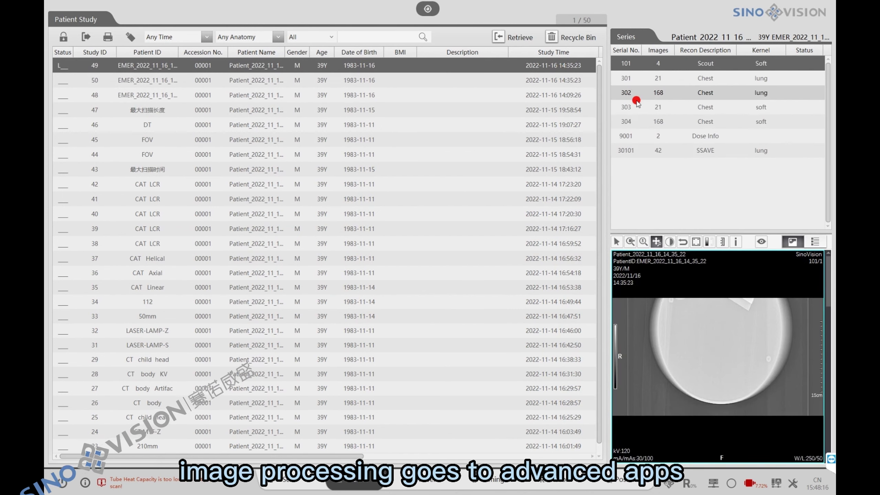
click(626, 150)
right_click(658, 149)
mouse_move(703, 258)
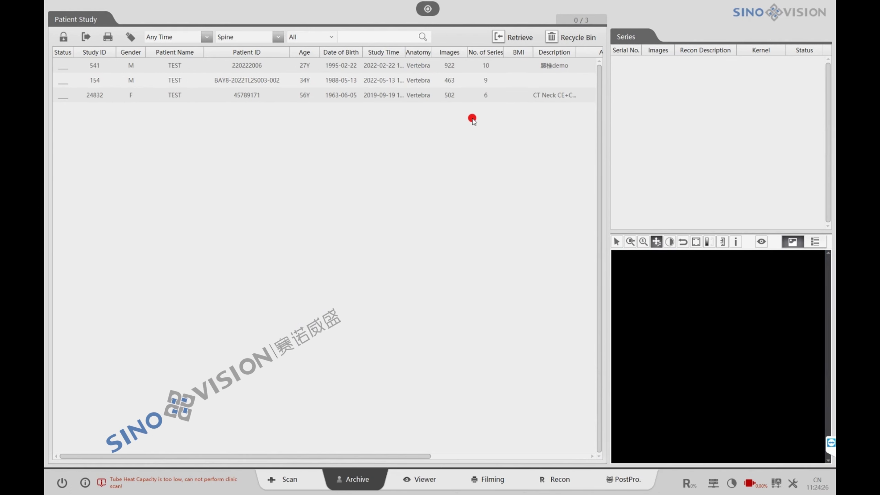
click(459, 95)
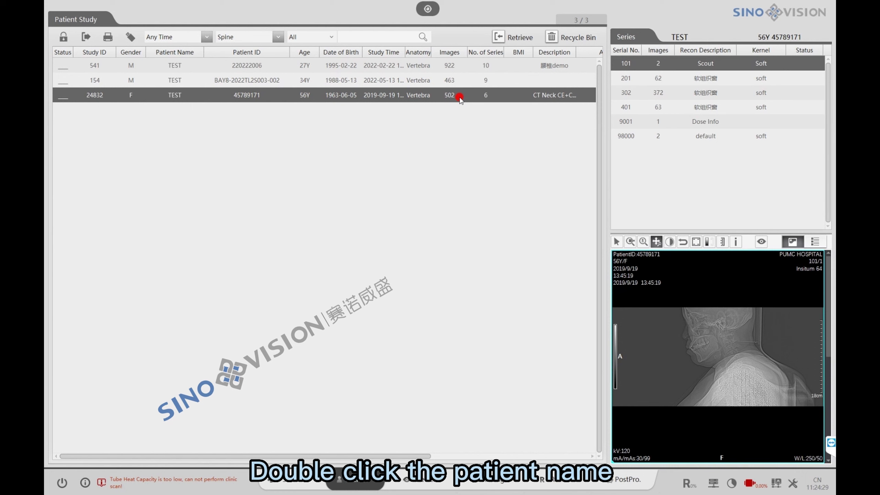
double_click(460, 95)
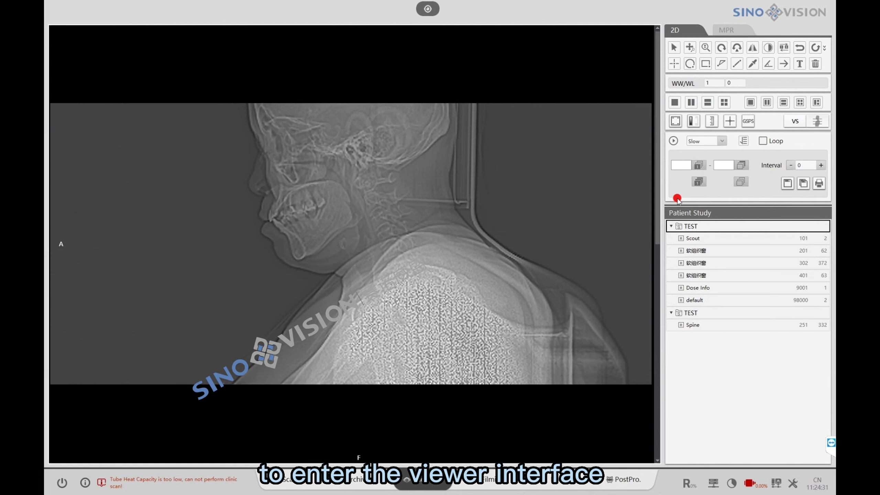
- Show axial head series 201 in the 2D view and add Select All to the quick-access tools
drag(713, 250, 468, 247)
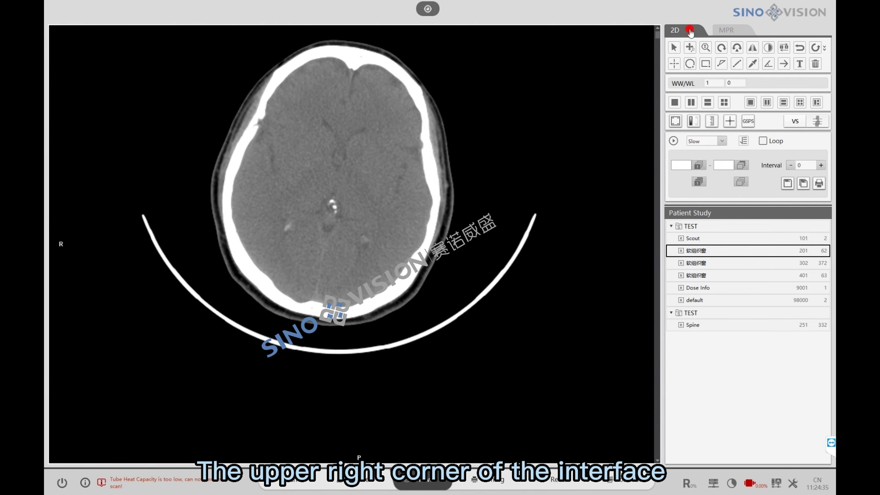
click(726, 30)
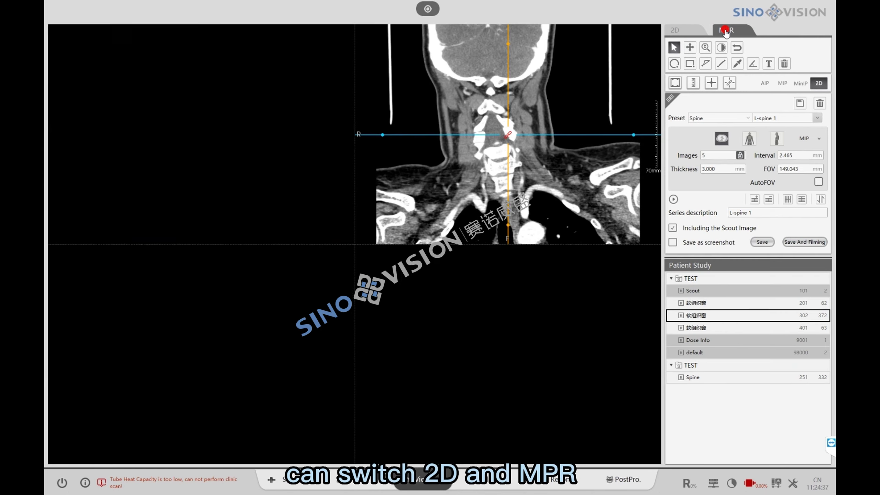
click(691, 32)
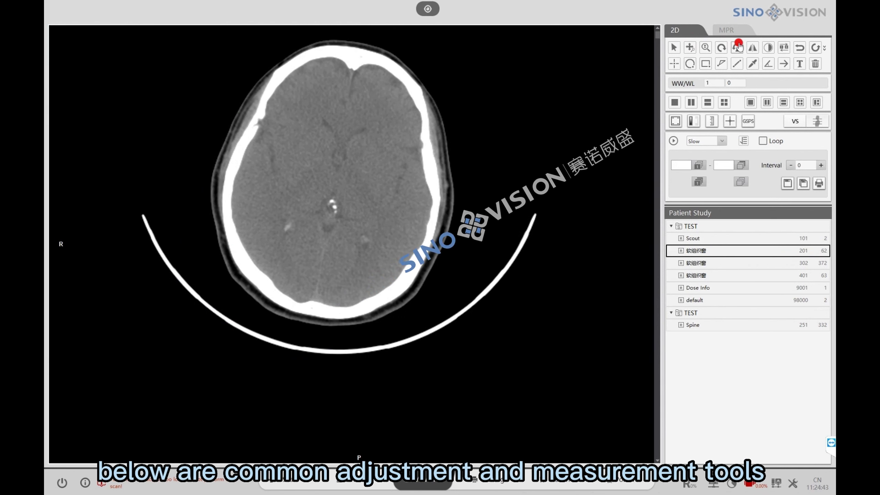
click(824, 49)
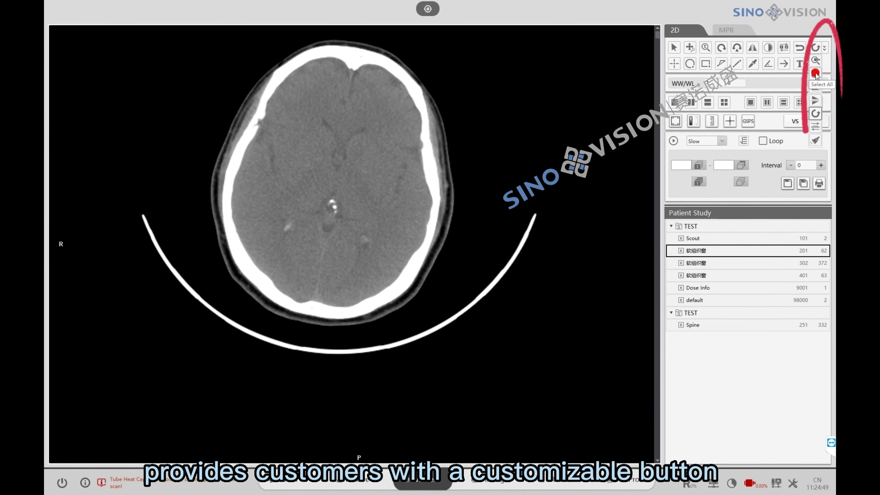
click(815, 74)
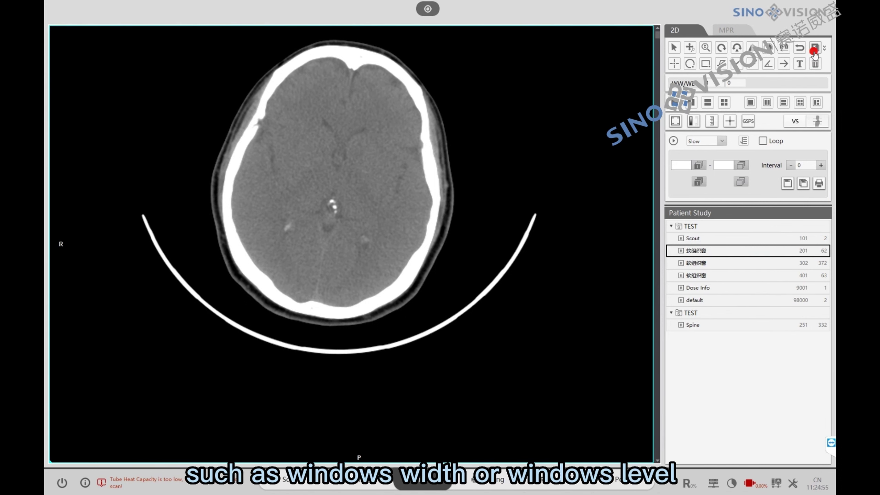
- Browse the head slices and darken the image by adjusting window and level
drag(295, 270, 356, 342)
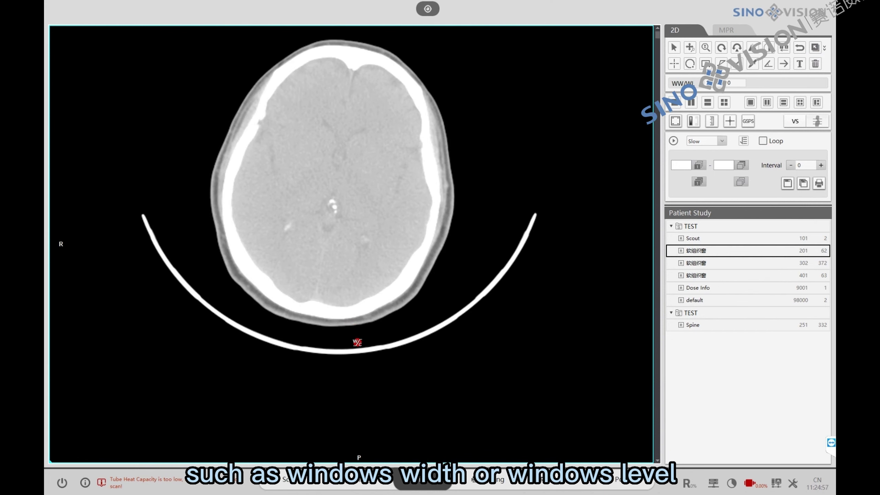
scroll(422, 240, down, 5)
scroll(413, 252, down, 5)
scroll(405, 263, up, 5)
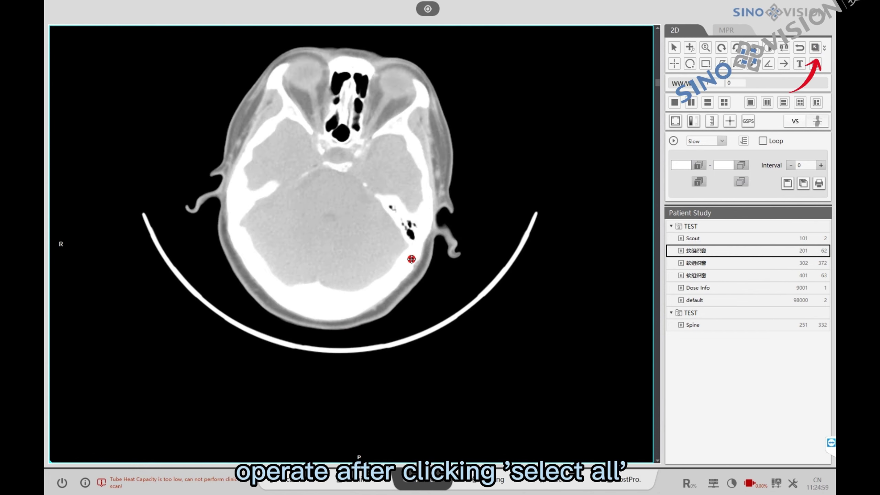
drag(397, 251, 387, 206)
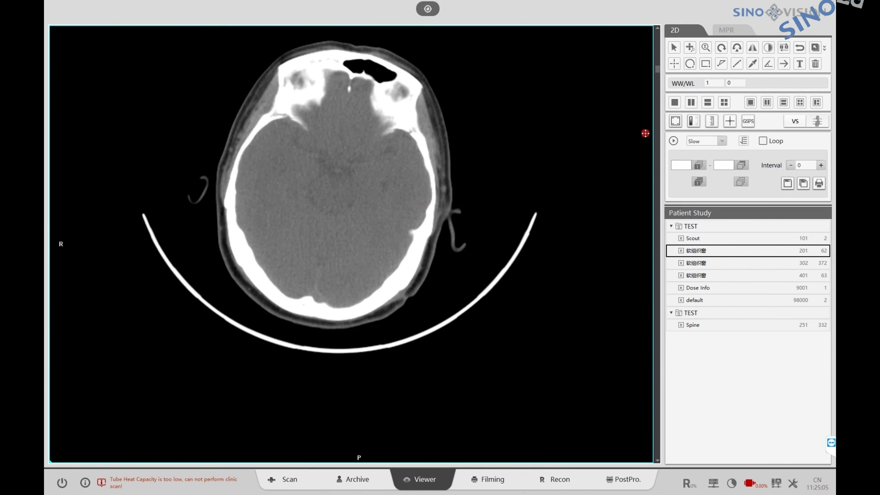
- Split the viewer into two panes and load series 401 into the right one
click(691, 103)
click(732, 275)
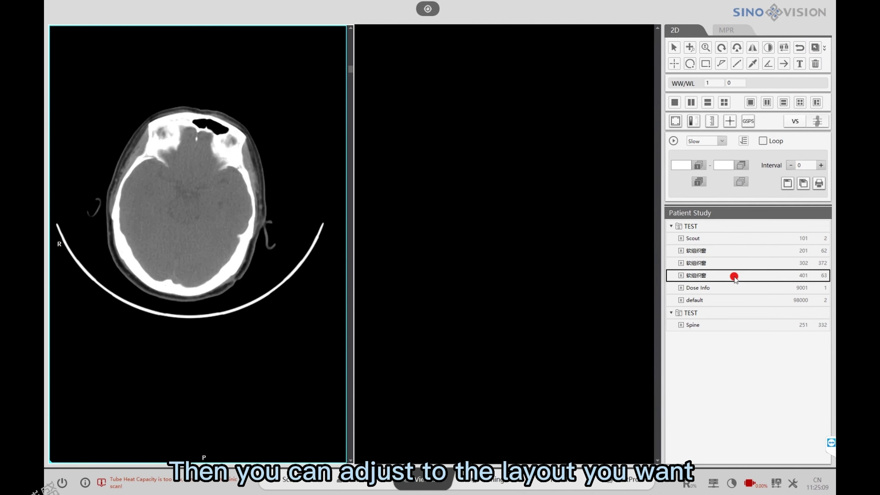
drag(732, 275, 526, 197)
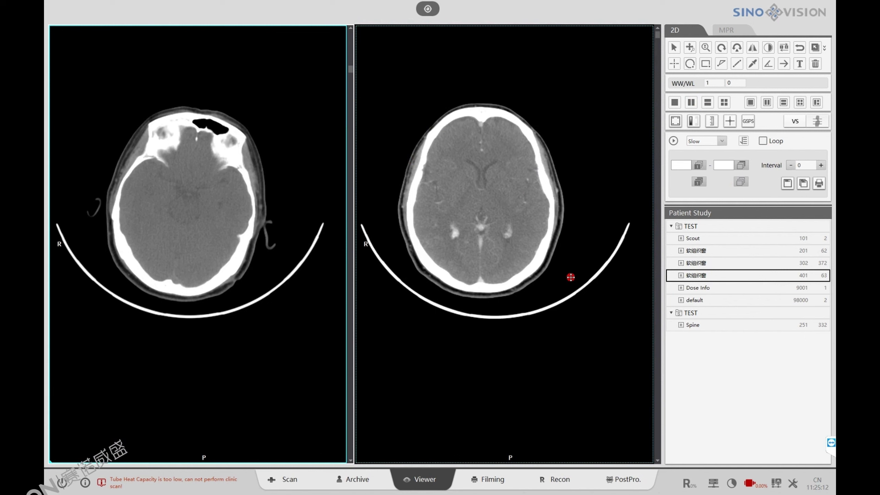
- Toggle corner patient info, scale bars and rulers on and off in both viewports
click(675, 121)
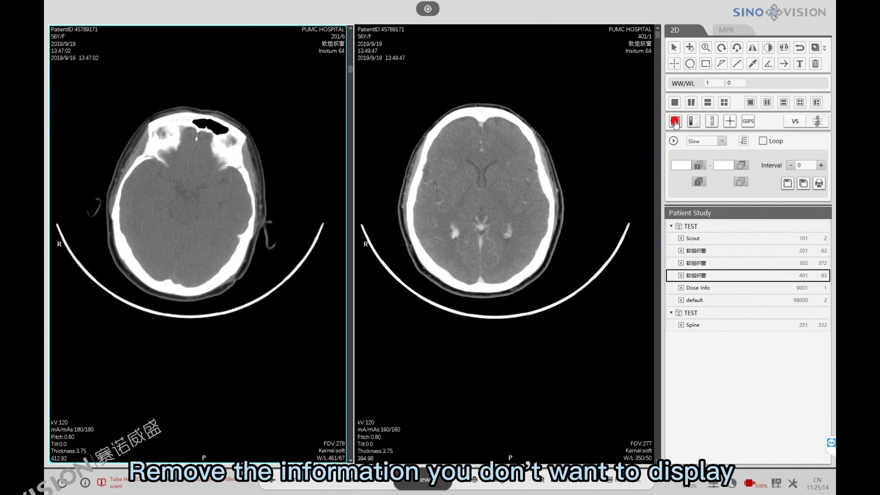
click(675, 121)
click(694, 121)
click(693, 121)
click(711, 126)
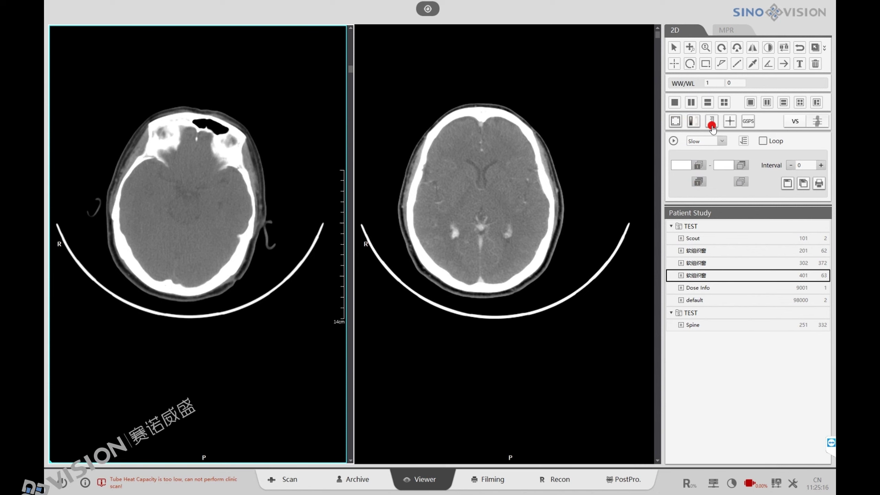
click(711, 126)
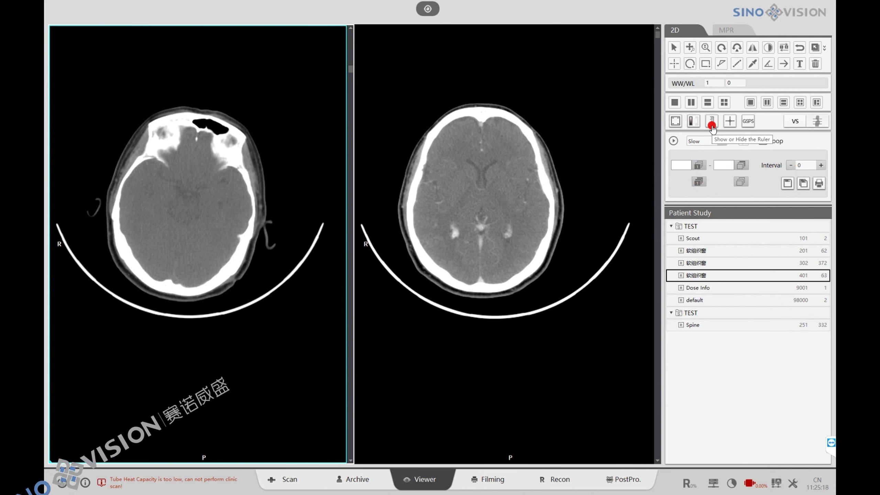
- Link both viewports' slice positions, scroll through them together, and switch to MPR
click(795, 121)
scroll(570, 193, down, 2)
scroll(570, 193, down, 6)
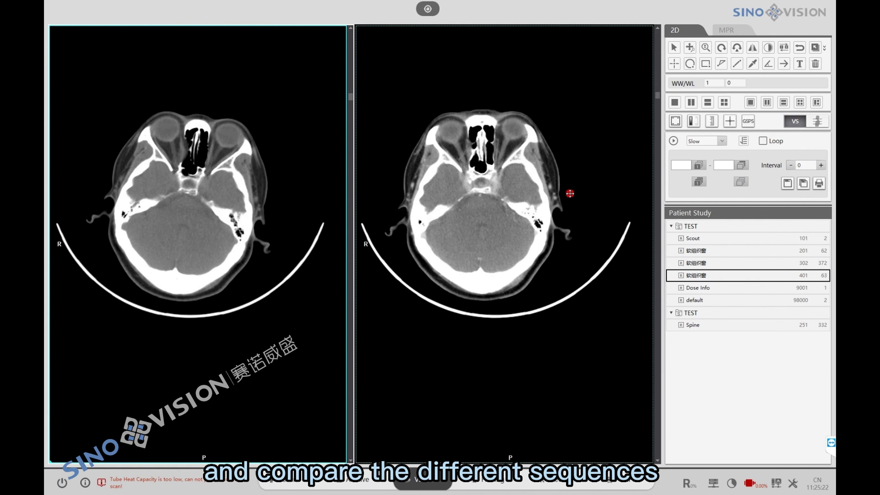
scroll(567, 203, up, 8)
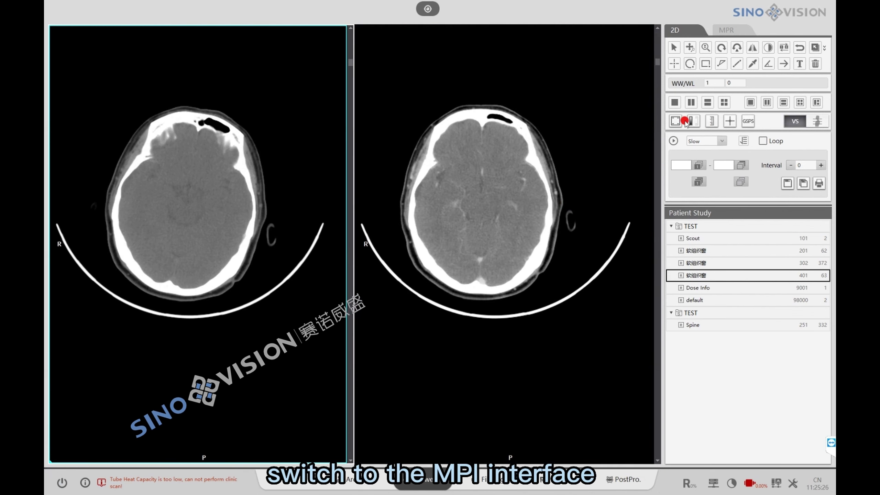
click(734, 31)
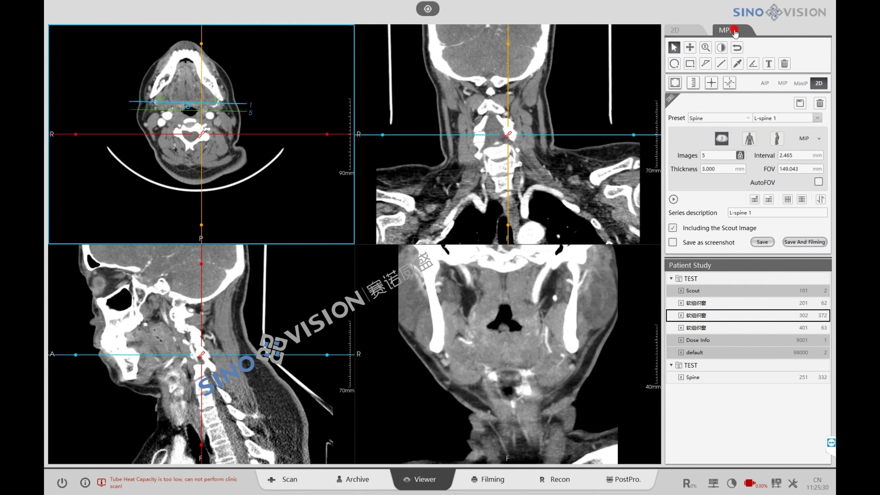
- Set the MPR batch interval and thickness to 5 mm and its FOV to 150 mm
click(693, 88)
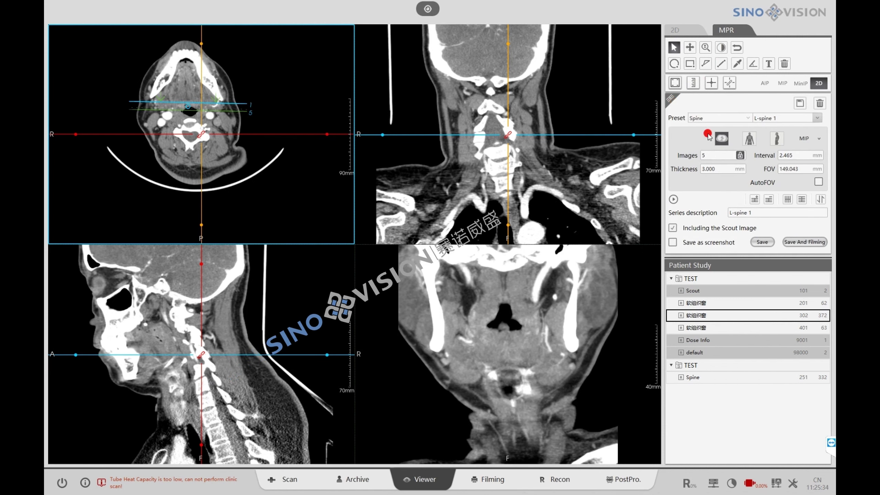
click(719, 155)
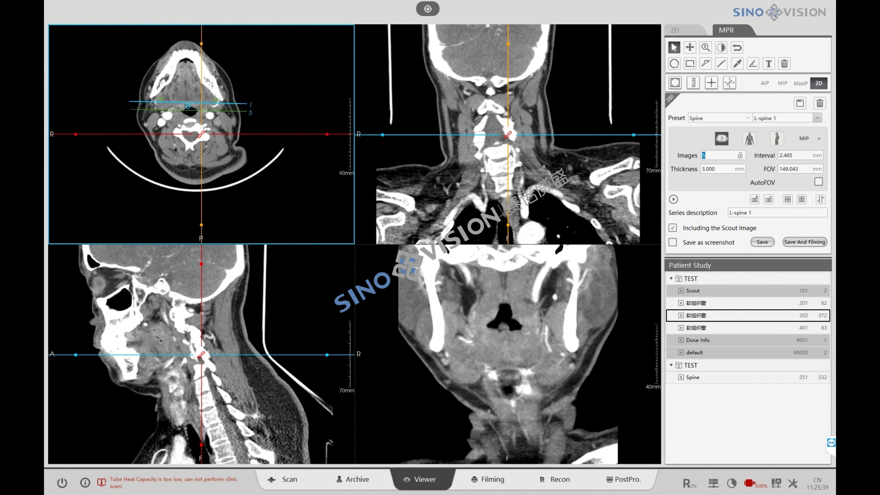
click(800, 155)
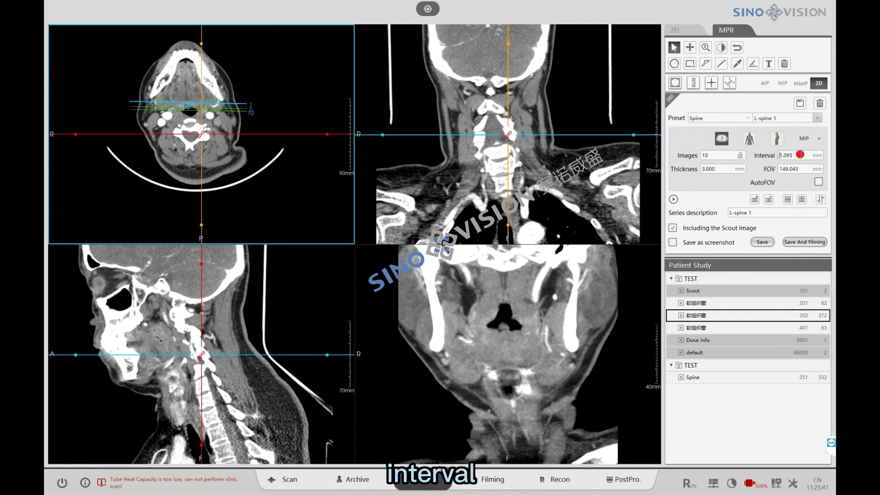
drag(793, 154, 769, 158)
text(5)
click(720, 170)
drag(719, 169, 694, 170)
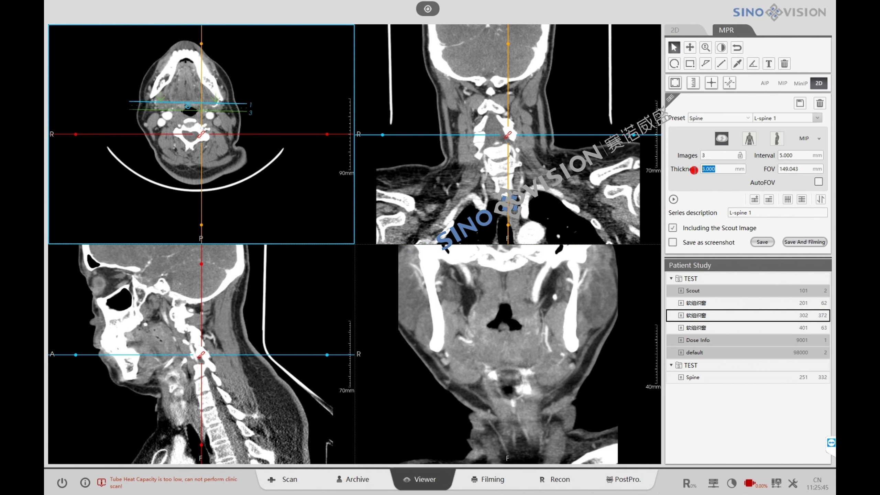
key(Return)
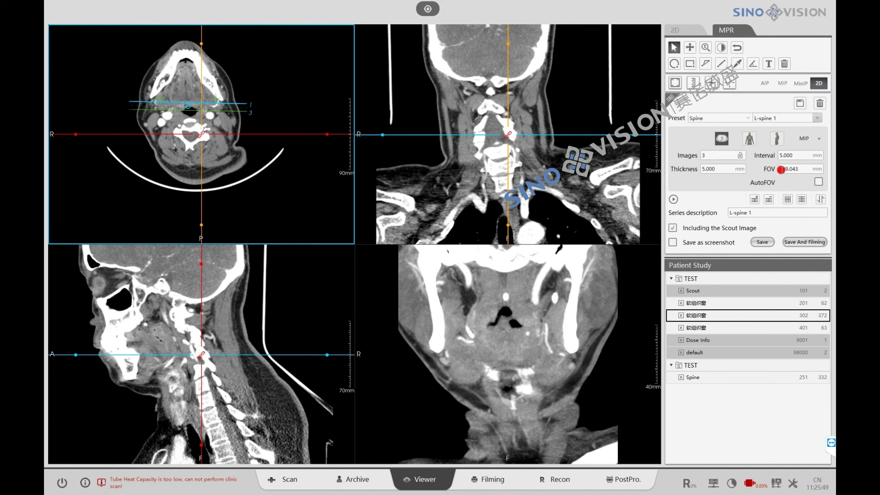
drag(804, 169, 772, 171)
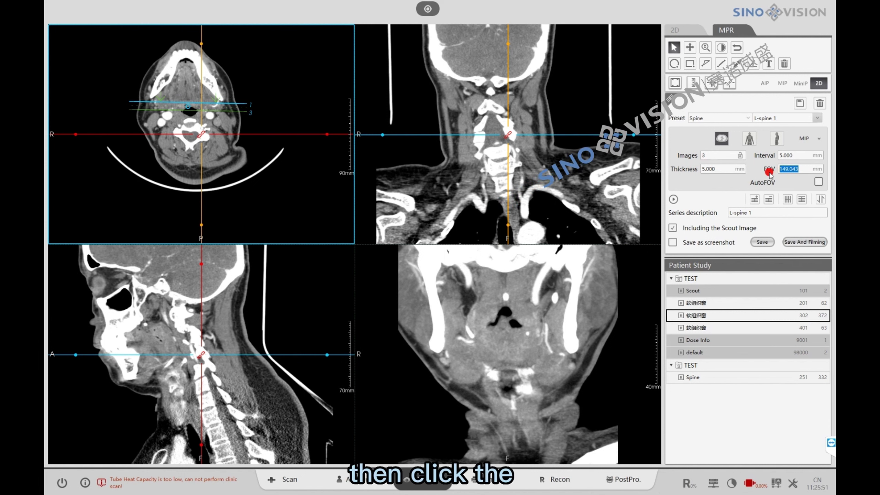
text(15)
click(765, 171)
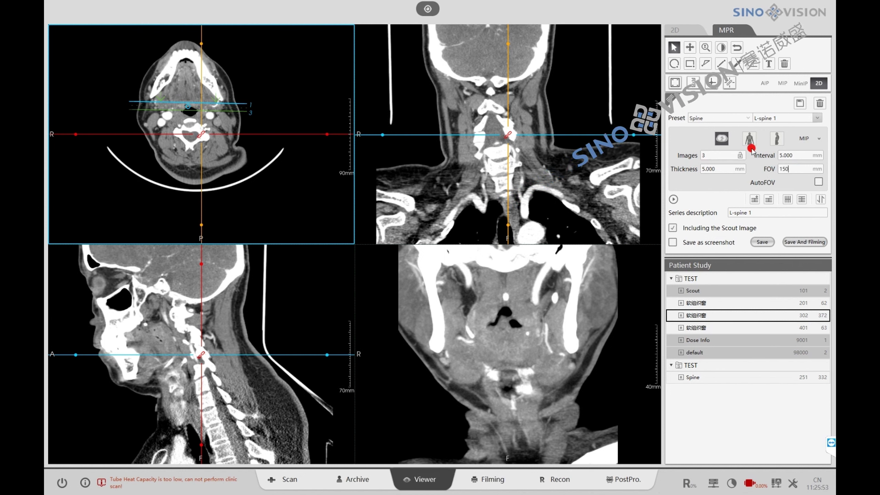
text(50)
click(720, 139)
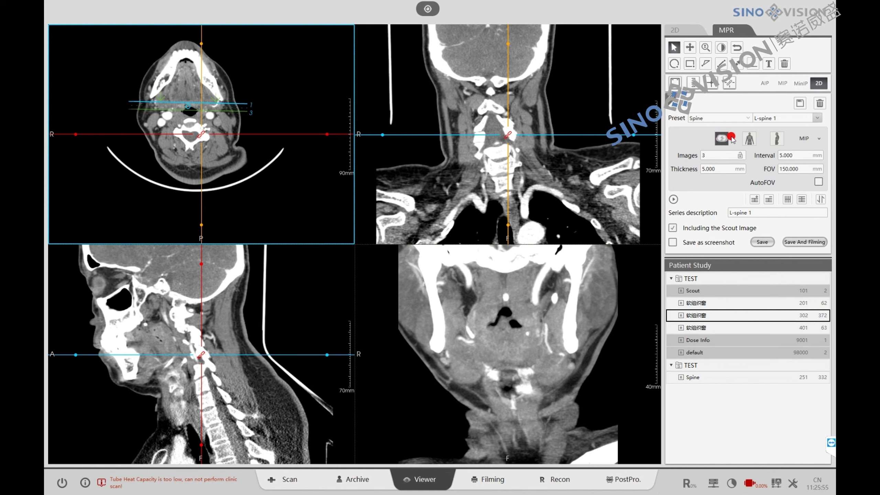
- Try planning the batch on coronal and sagittal images, then return to axial
click(749, 140)
click(776, 140)
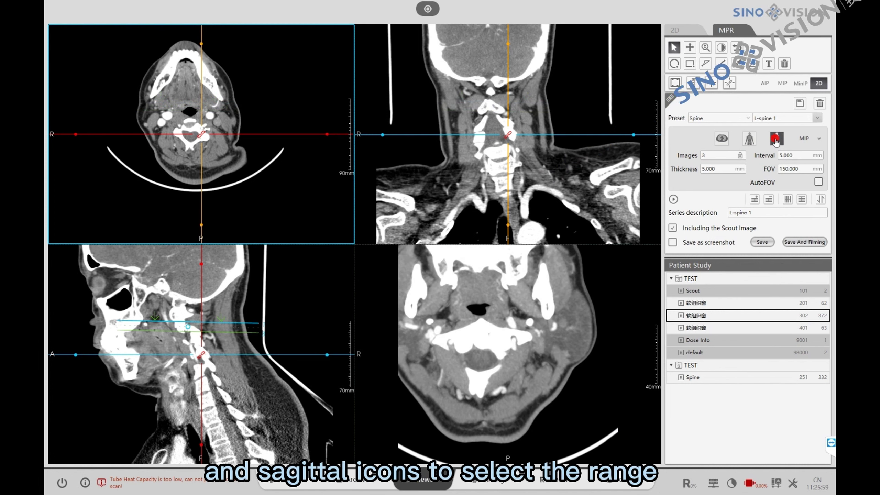
click(722, 140)
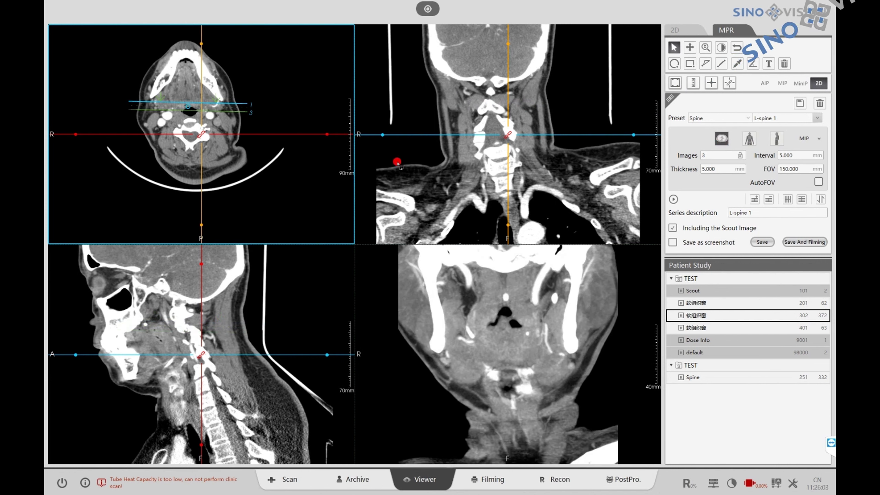
- Shift and widen the axial slab over the neck, lock Images at 21, and fine-tune its tilt
drag(226, 111, 214, 181)
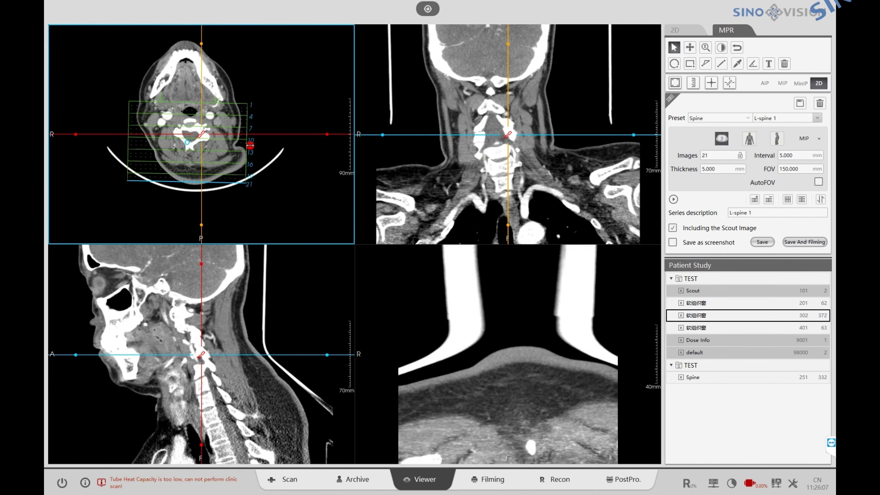
drag(249, 137, 296, 140)
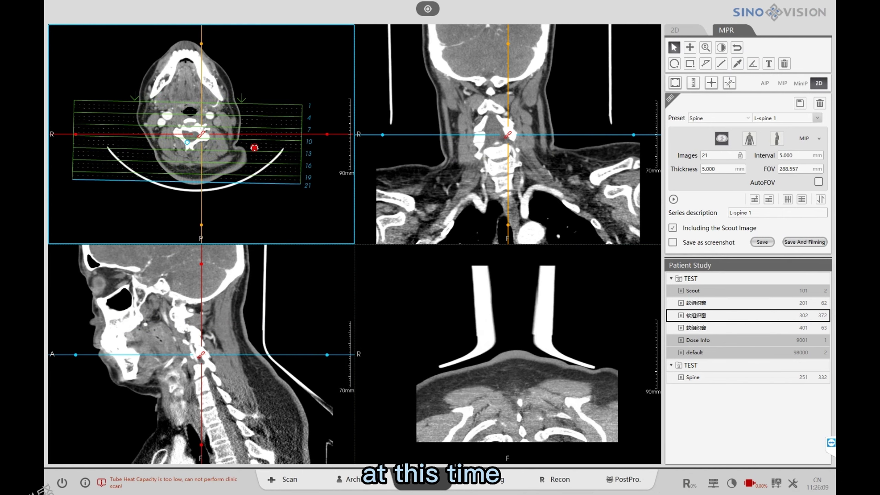
drag(222, 121, 222, 92)
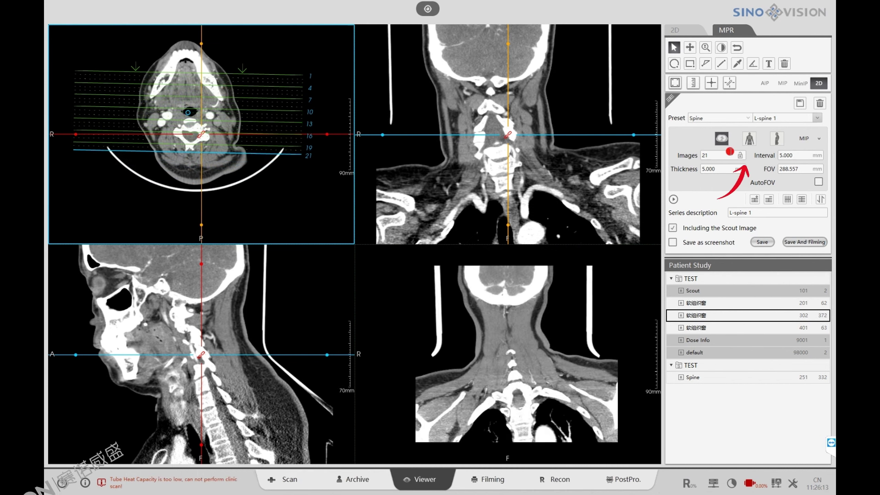
click(740, 154)
drag(278, 172, 223, 151)
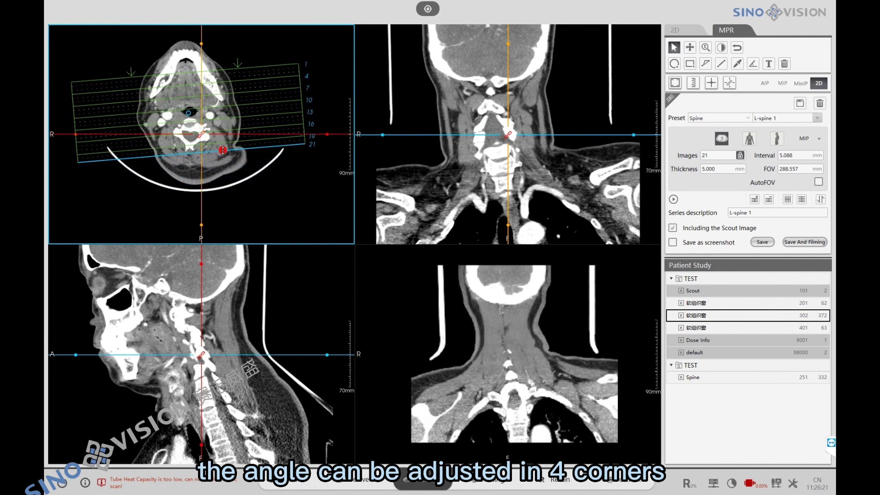
drag(290, 137, 309, 153)
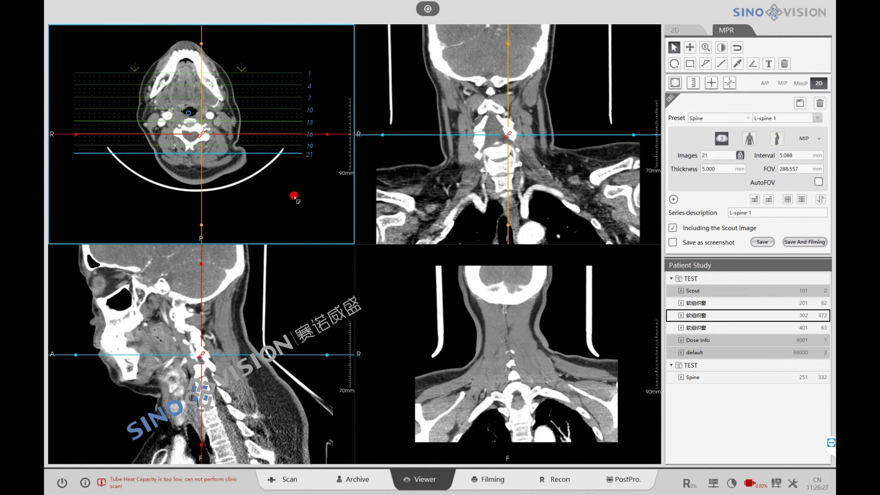
click(711, 378)
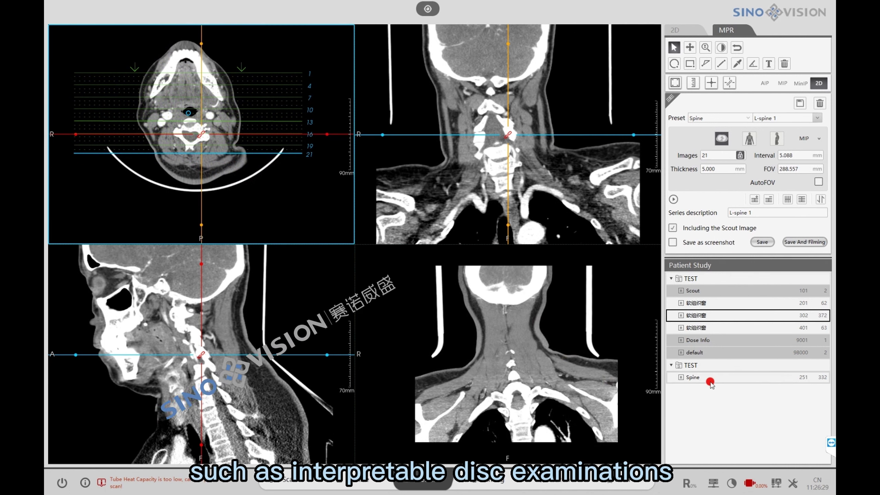
- Load the lumbar Spine series and add a second MPR batch plan angled along a lower sagittal disc
double_click(724, 375)
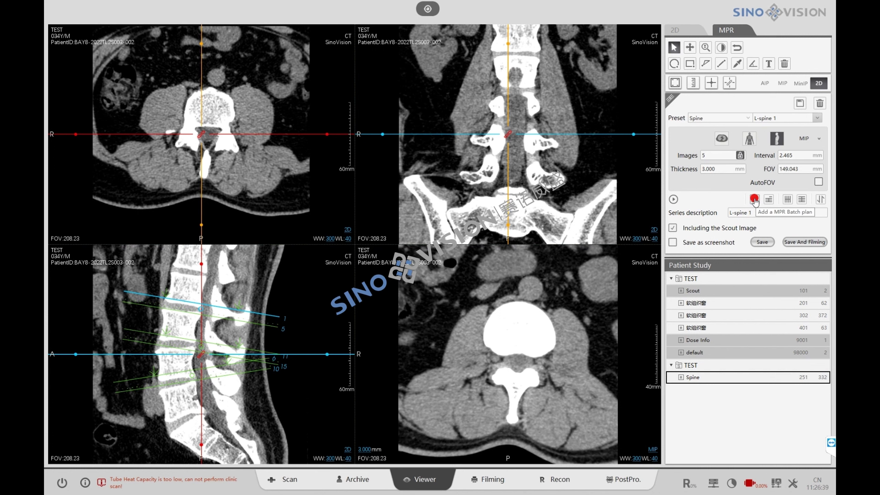
click(755, 200)
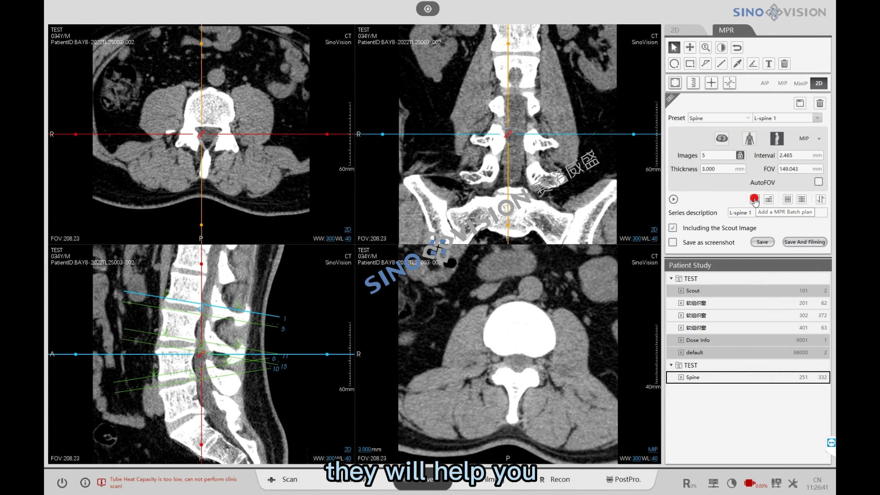
drag(262, 380, 190, 432)
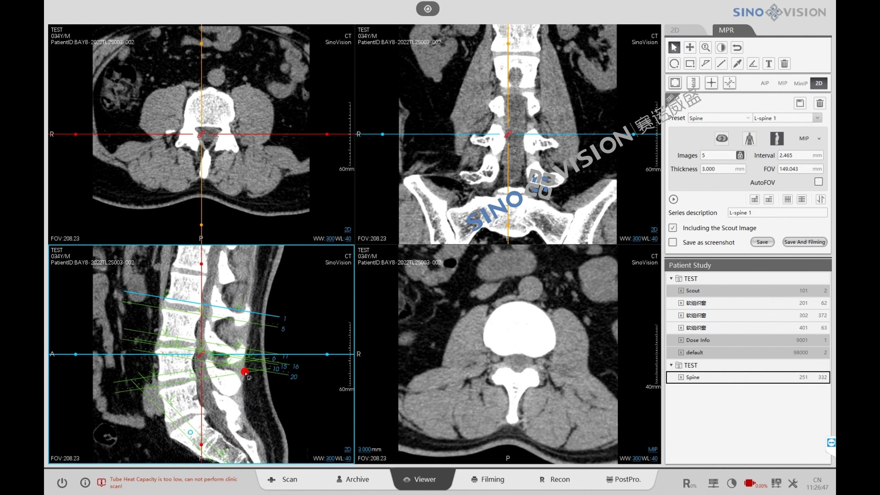
- Remove the extra batch plan and save the settings as Spine preset 'TEST', overwriting the original
click(766, 204)
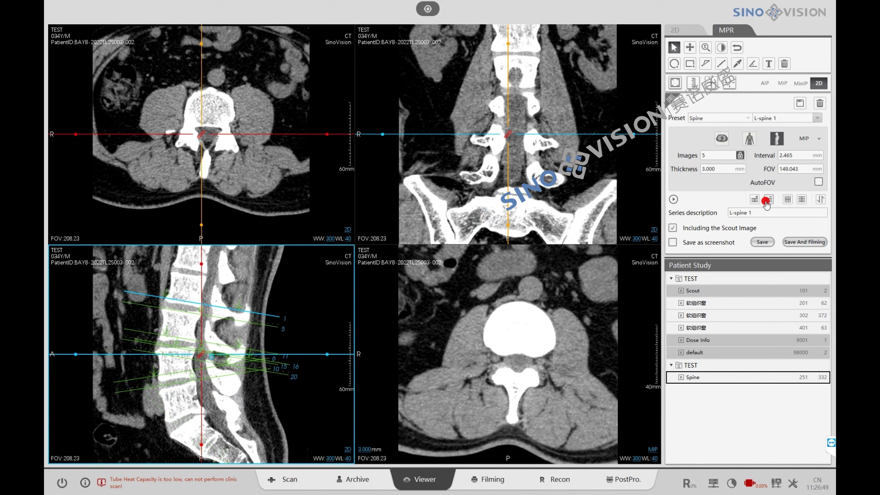
click(780, 119)
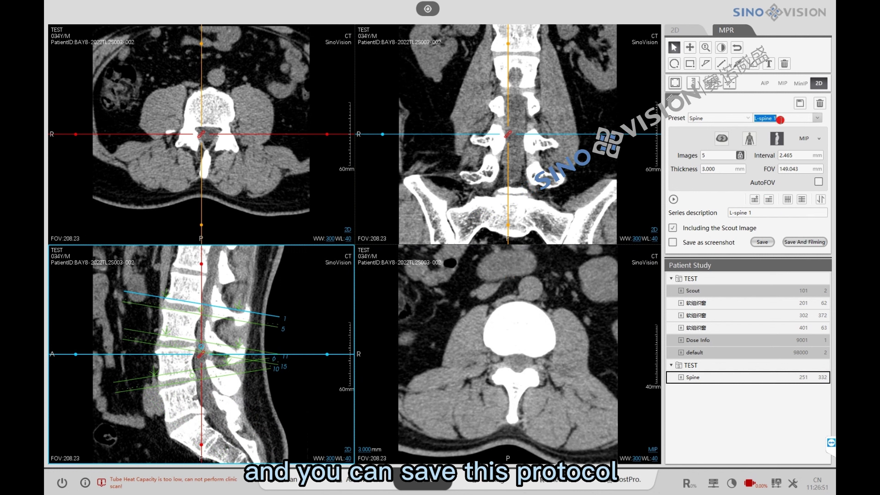
text(TEST)
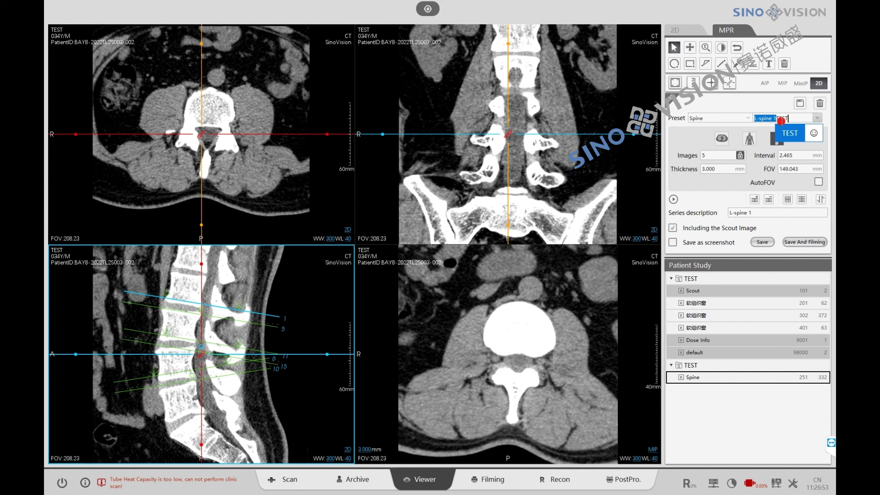
click(801, 103)
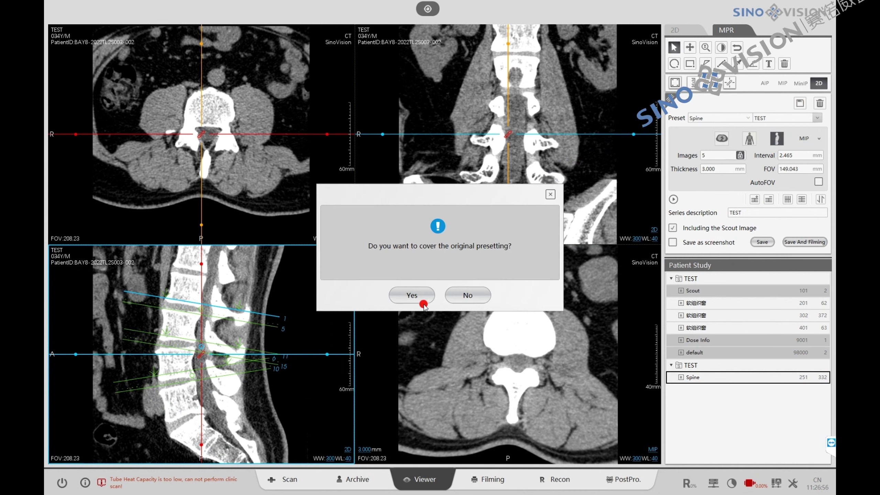
click(412, 295)
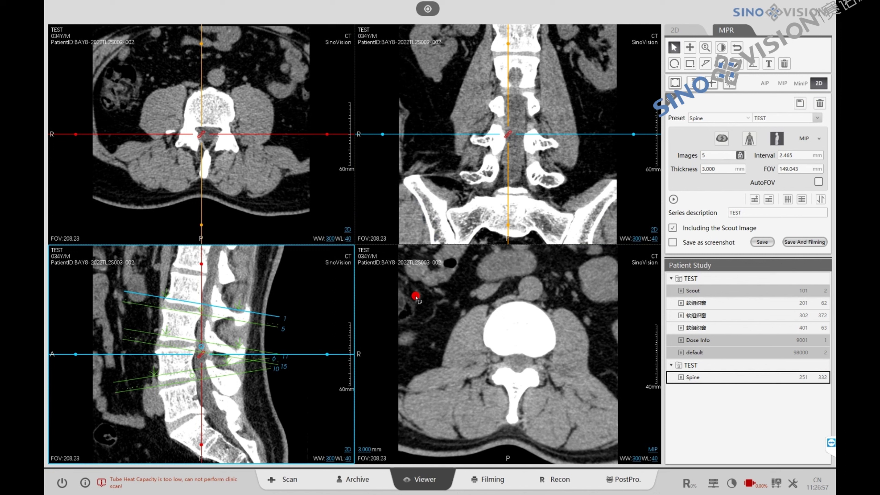
- Reopen Spine series 251 in MPR and open its preset list, then select the chest lung and Med series
click(357, 481)
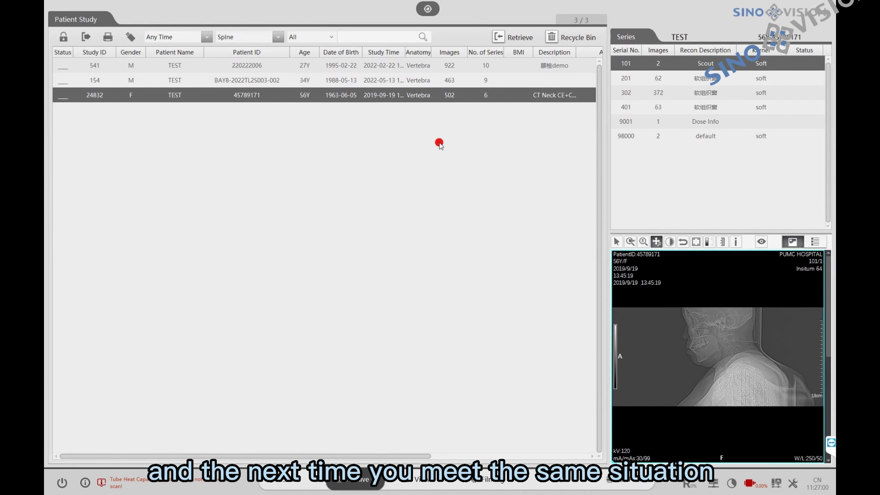
click(408, 80)
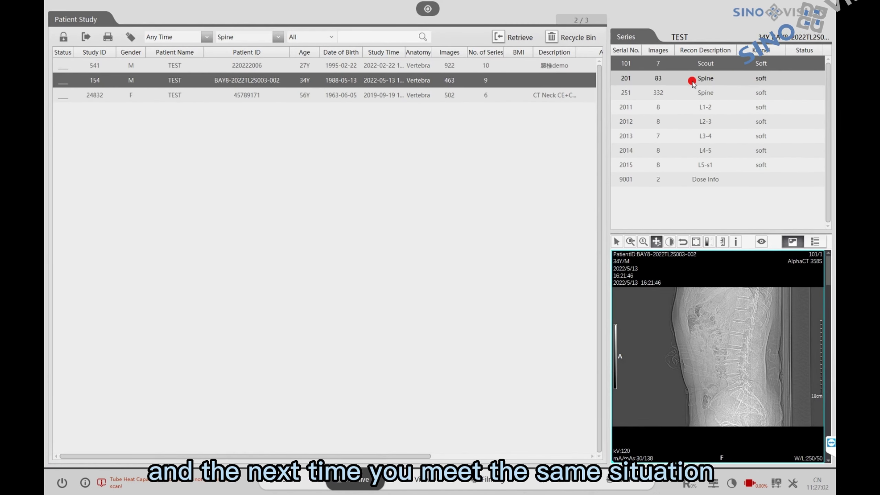
click(684, 93)
right_click(685, 93)
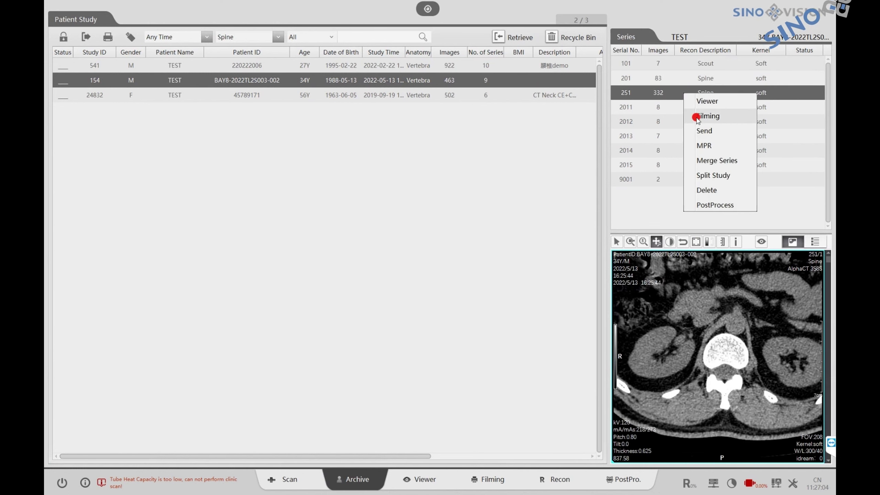
click(703, 144)
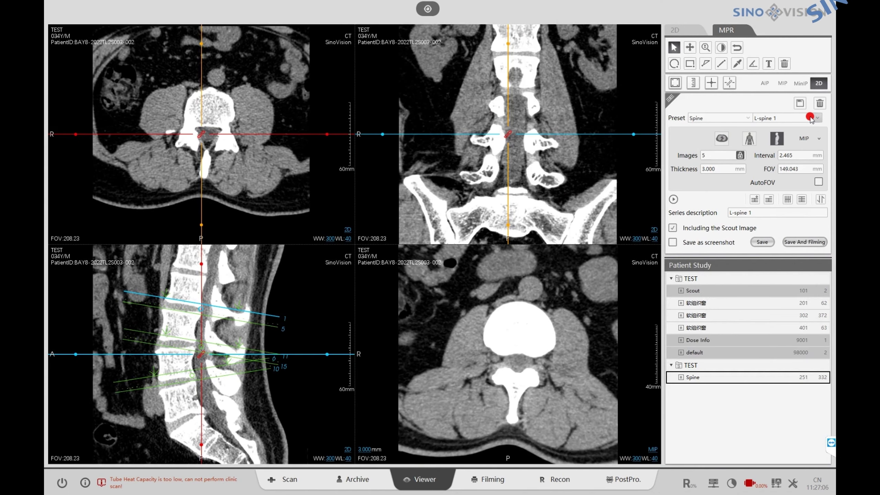
click(815, 118)
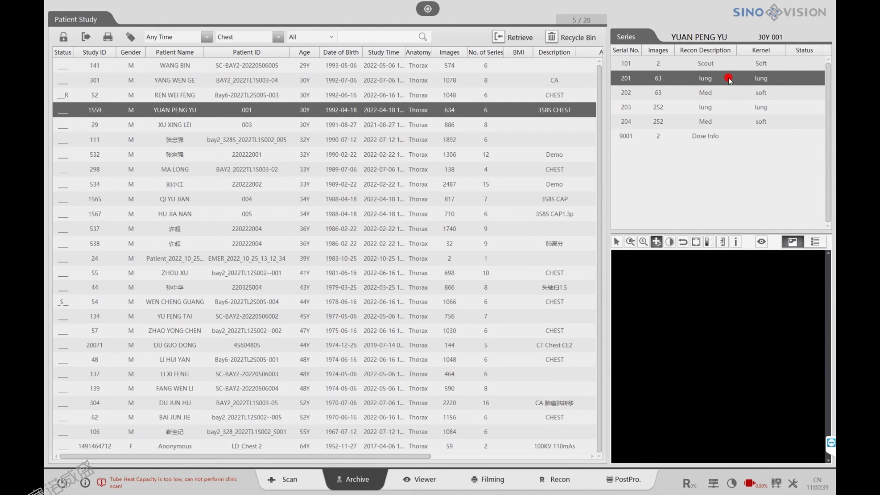
ctrl+click(715, 91)
- Send the chest lung and Med series to Filming and adjust one image's brightness and contrast
right_click(715, 87)
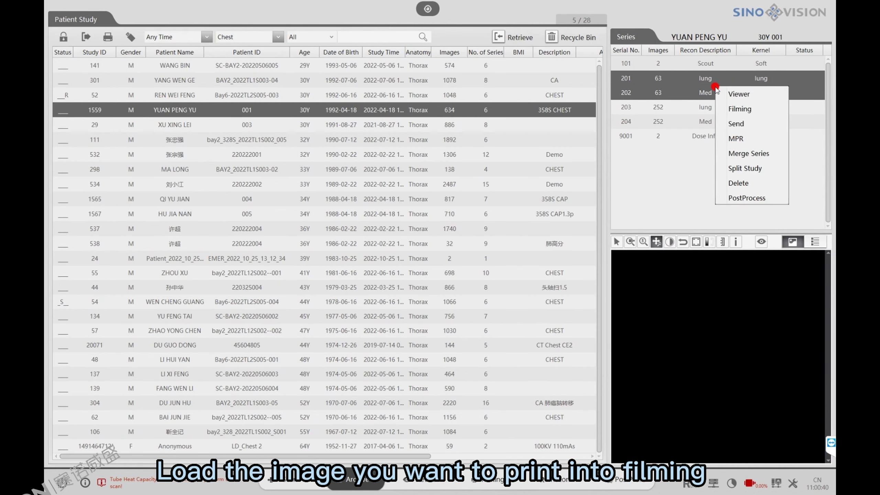
click(738, 110)
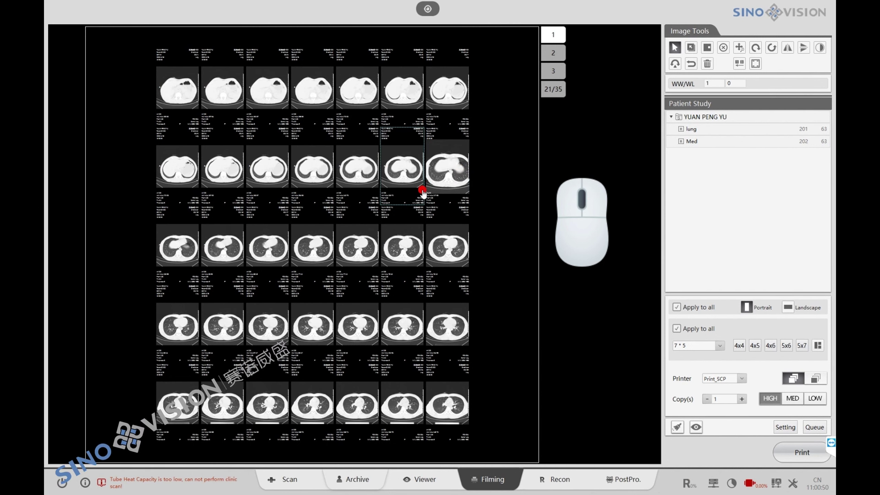
drag(442, 163, 482, 170)
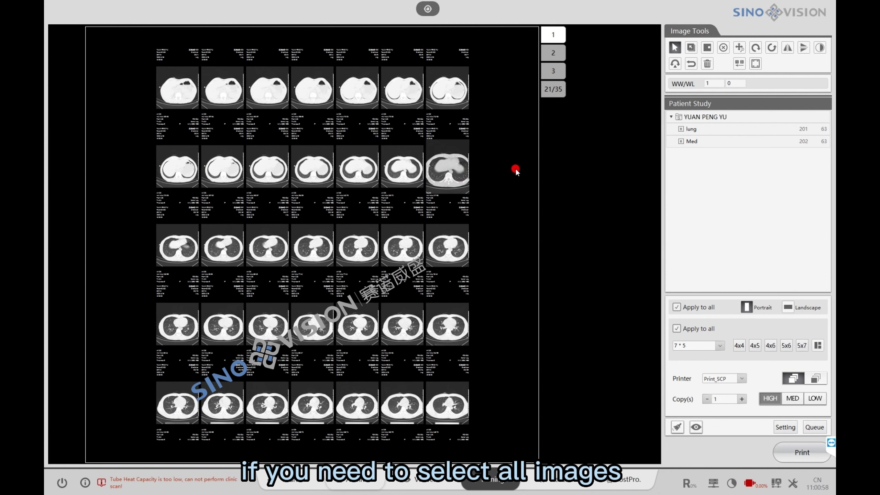
- Select all film images, adjust their brightness and contrast together, then deselect them
click(516, 169)
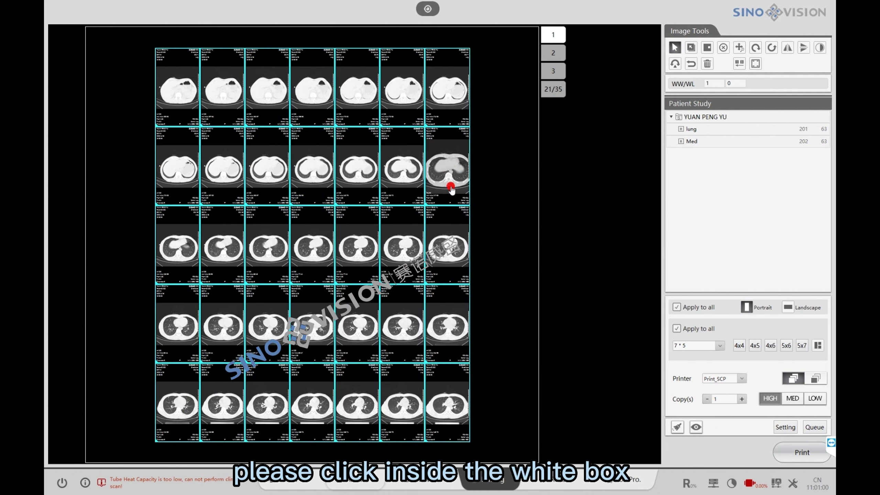
drag(452, 187, 455, 184)
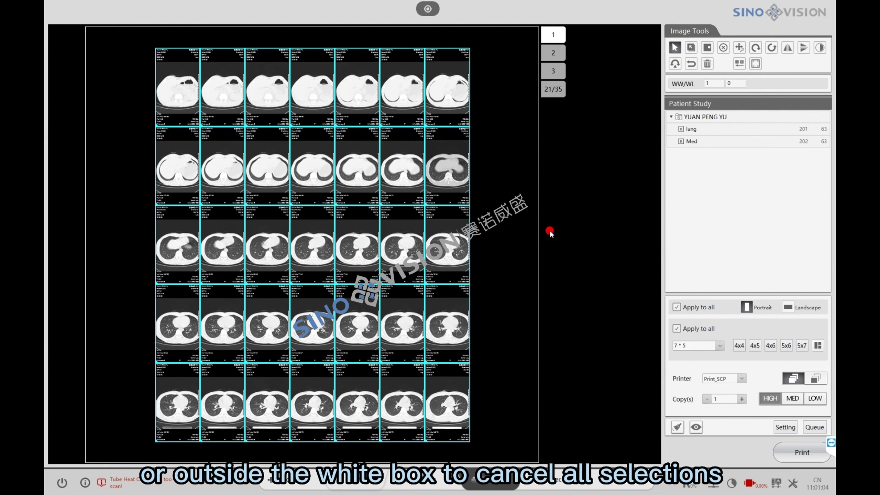
click(530, 261)
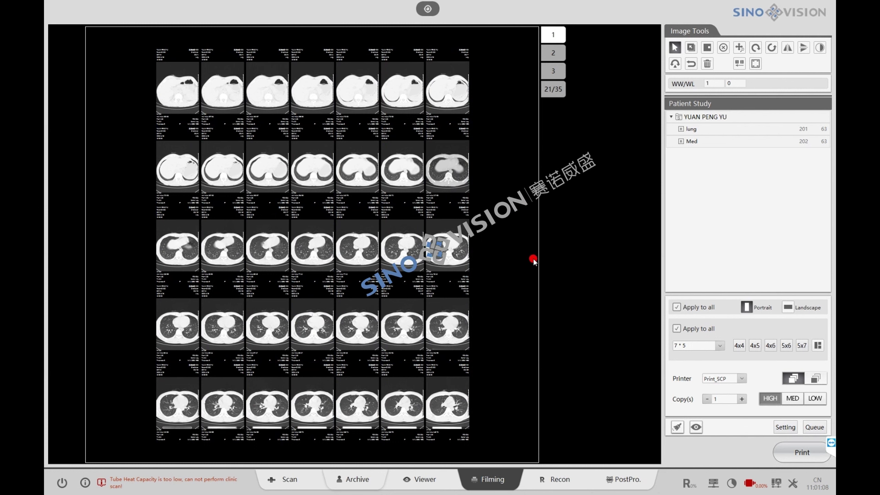
- Select all film images and rotate them with the free-rotate tool
key(ctrl+a)
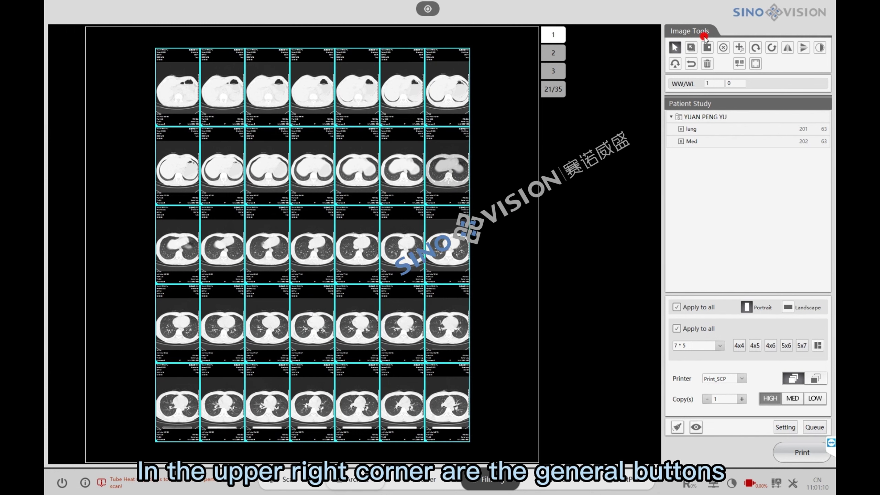
click(677, 65)
drag(452, 139, 458, 143)
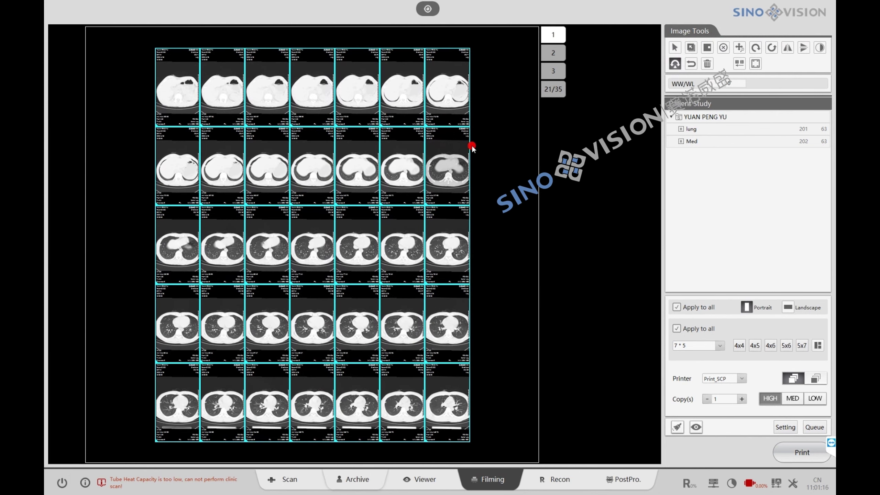
- Deselect the images and switch the film page to a new column-by-row grid layout
click(561, 171)
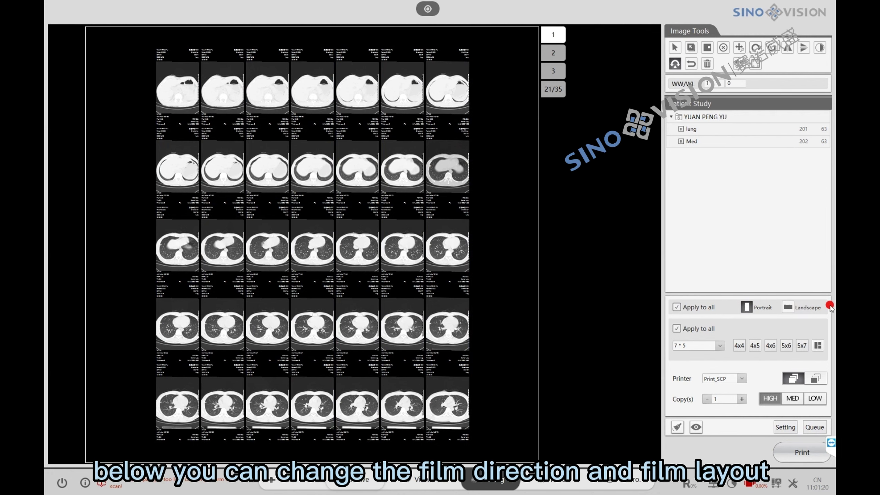
click(818, 345)
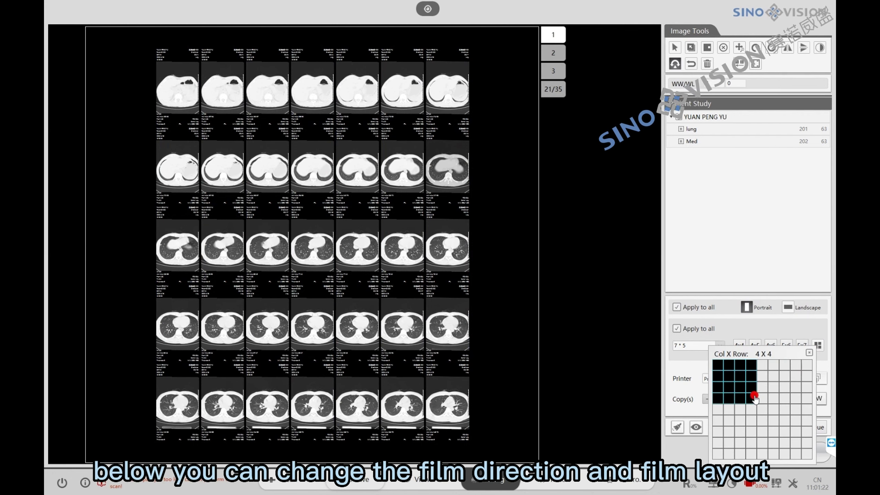
click(761, 408)
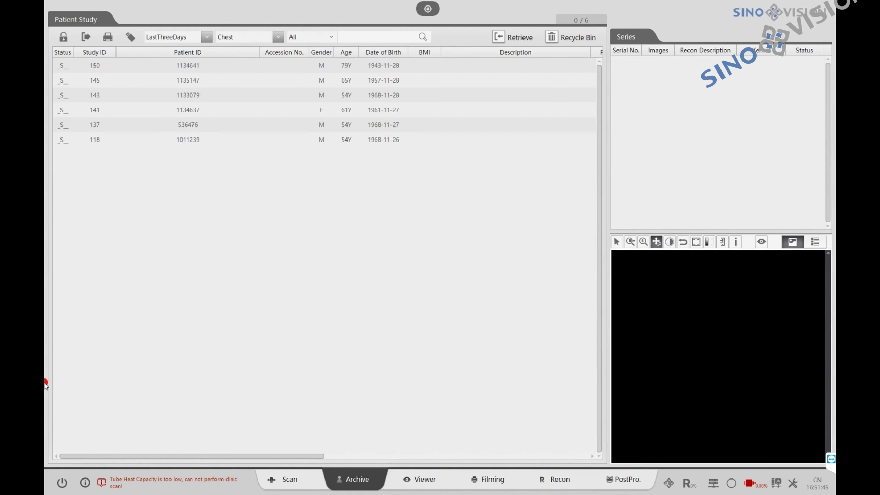
- Select the chest patient's study in the Archive and open it in Recon
click(313, 138)
click(320, 123)
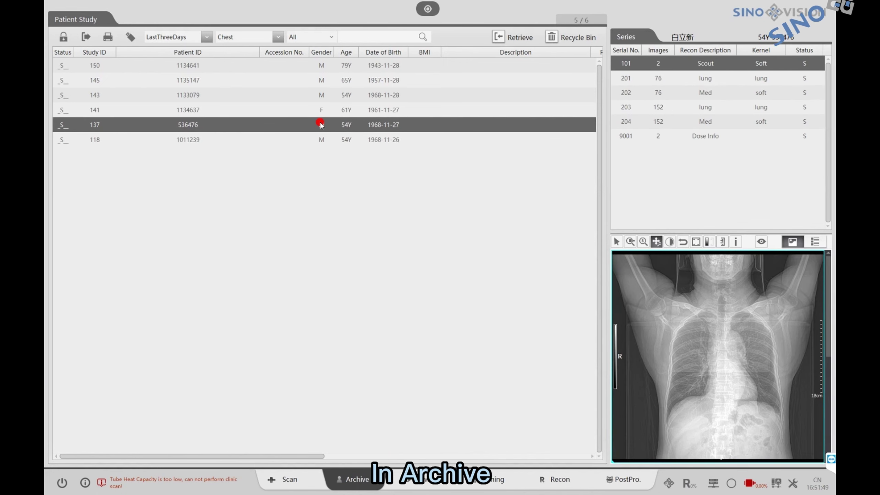
click(325, 111)
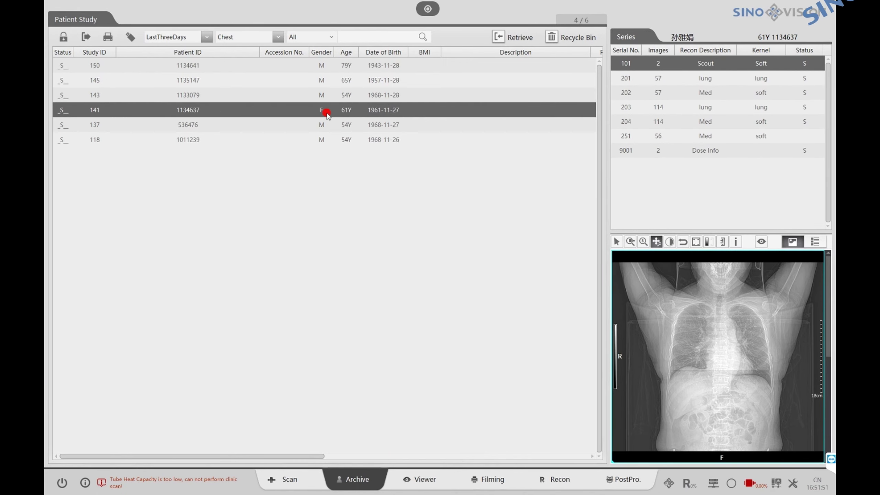
right_click(327, 113)
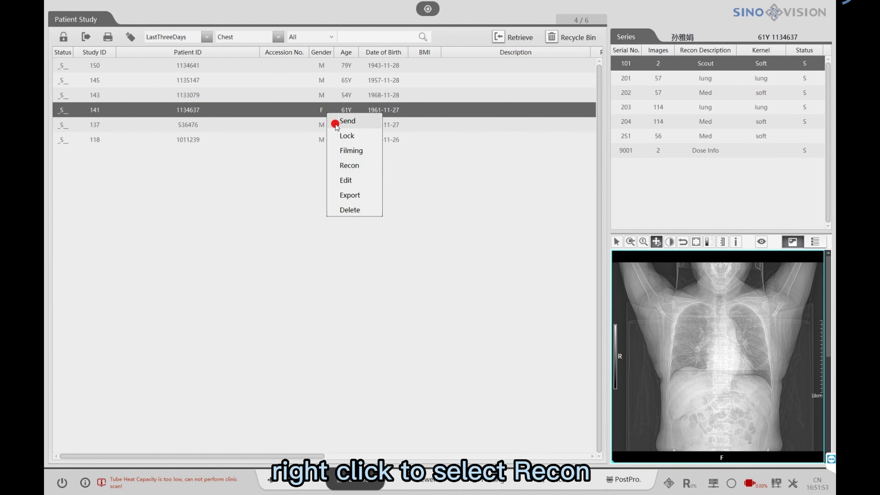
click(347, 161)
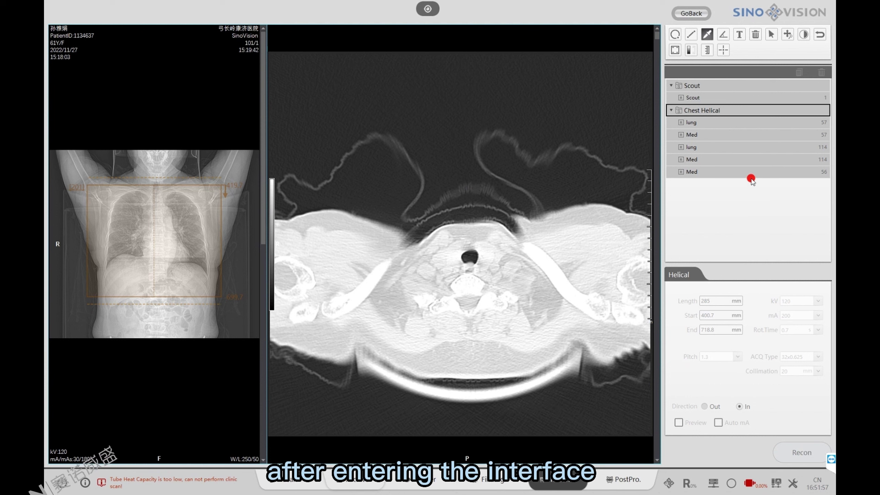
- Clone the 57-image Med series and select the new copy
click(746, 137)
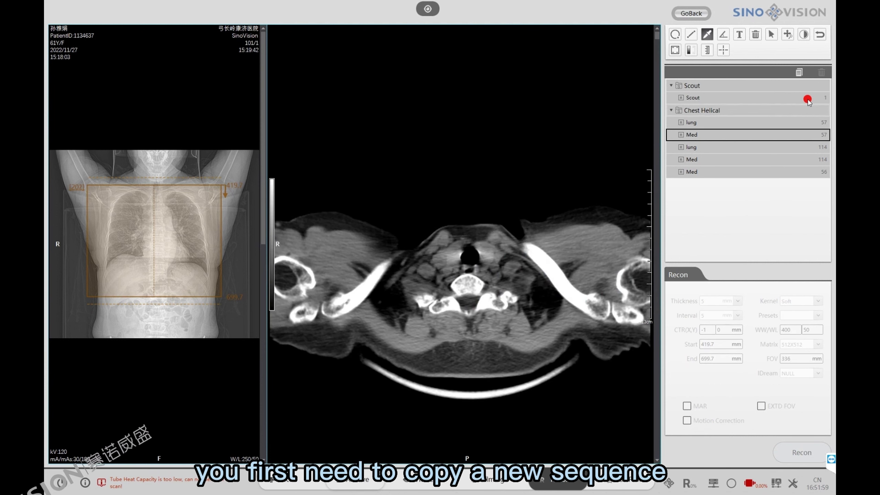
click(801, 75)
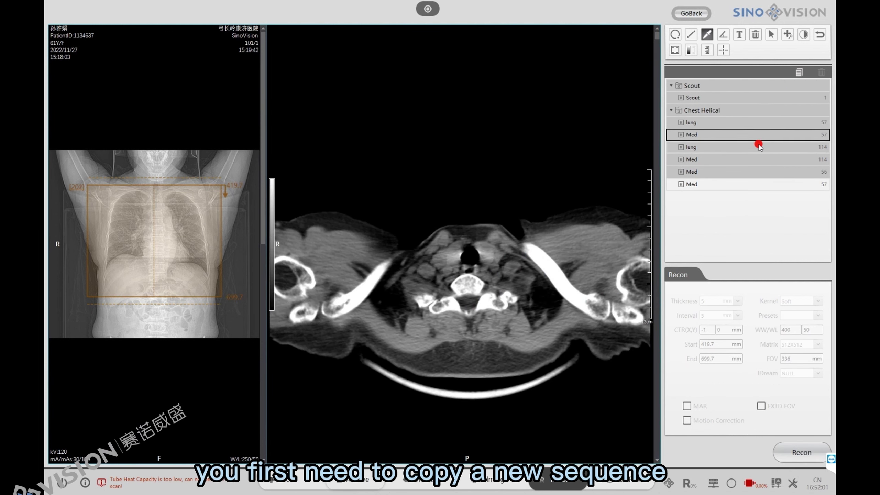
click(746, 183)
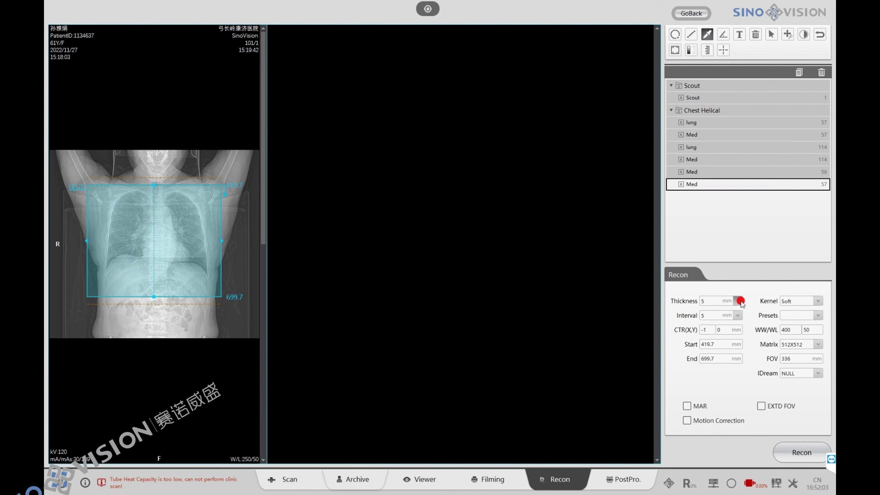
- Change the copied Med series to 10 mm thickness with Soft kernel, giving 28 images over 422.2–692.2 mm
click(739, 301)
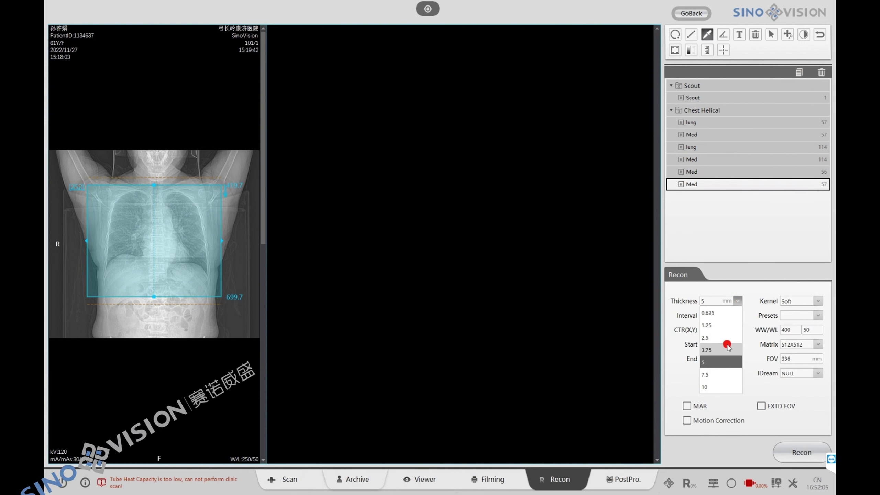
click(717, 386)
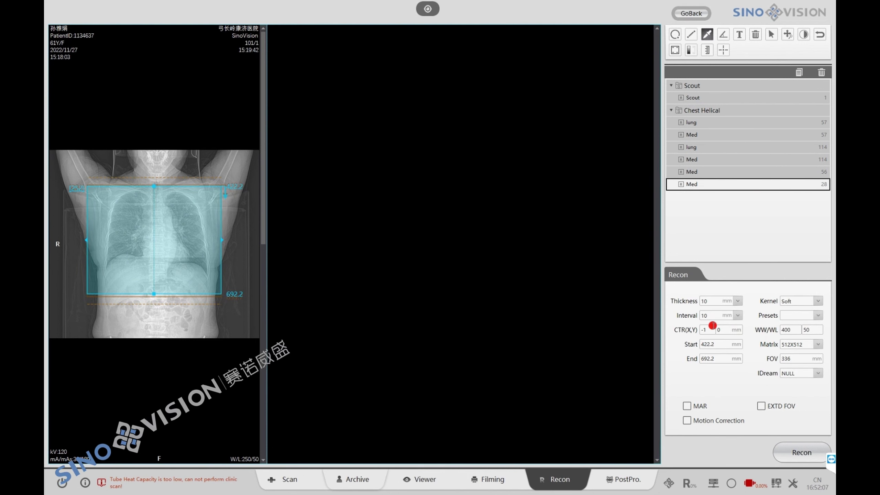
click(819, 301)
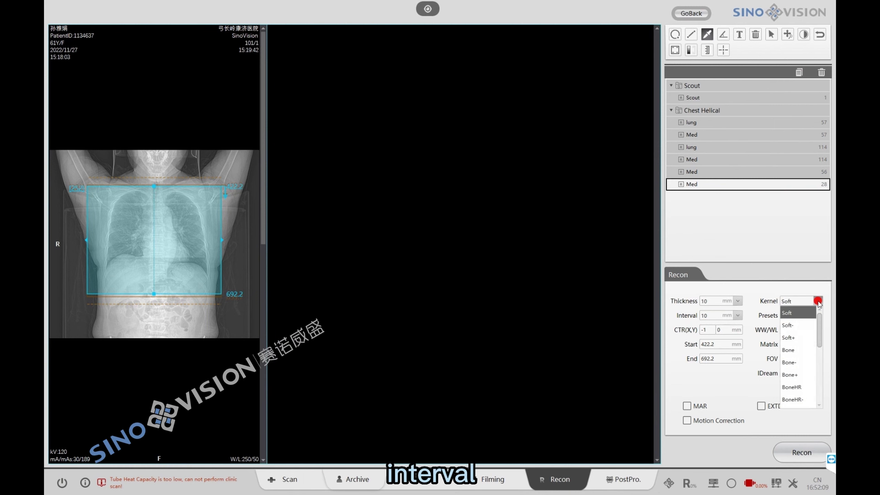
click(763, 325)
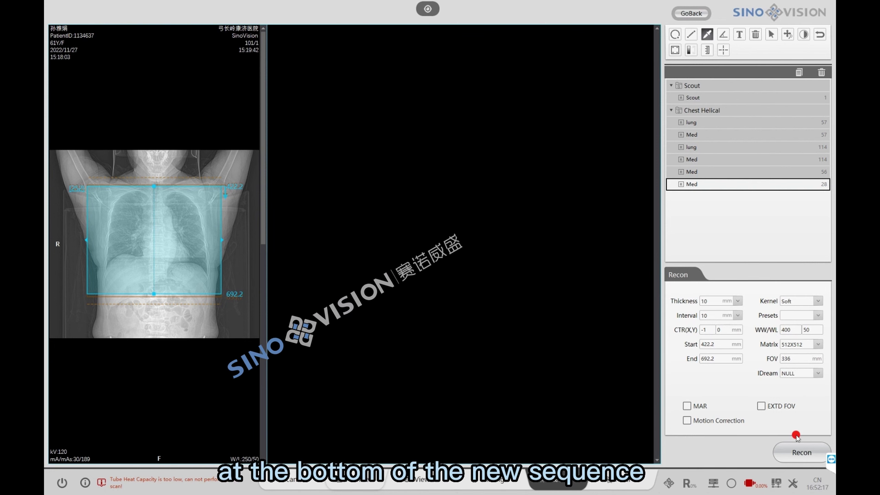
- Reconstruct the 28-image 10 mm Med series, then show the 56-image Med series at the lung apex with the Pixel tool
click(797, 450)
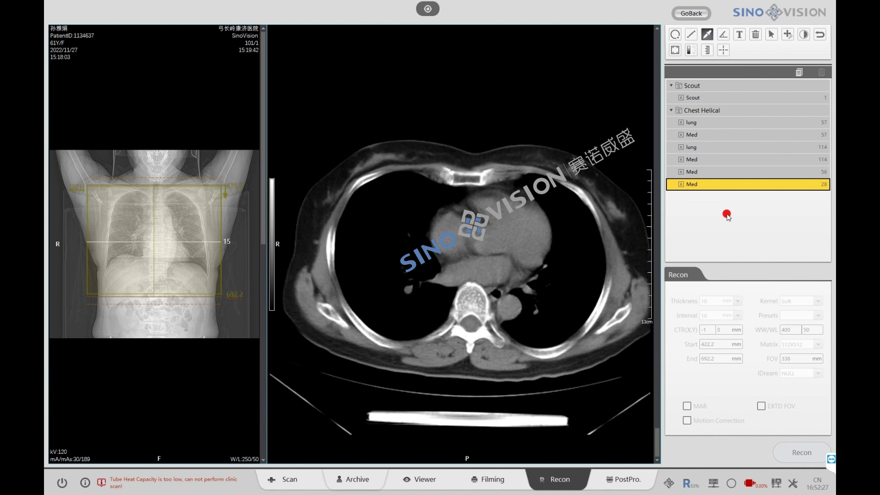
click(704, 173)
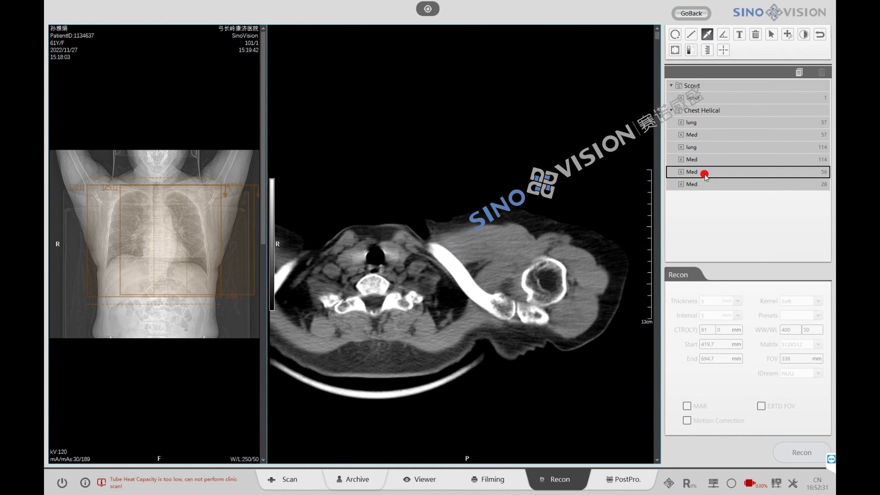
scroll(502, 288, down, 4)
scroll(506, 283, down, 3)
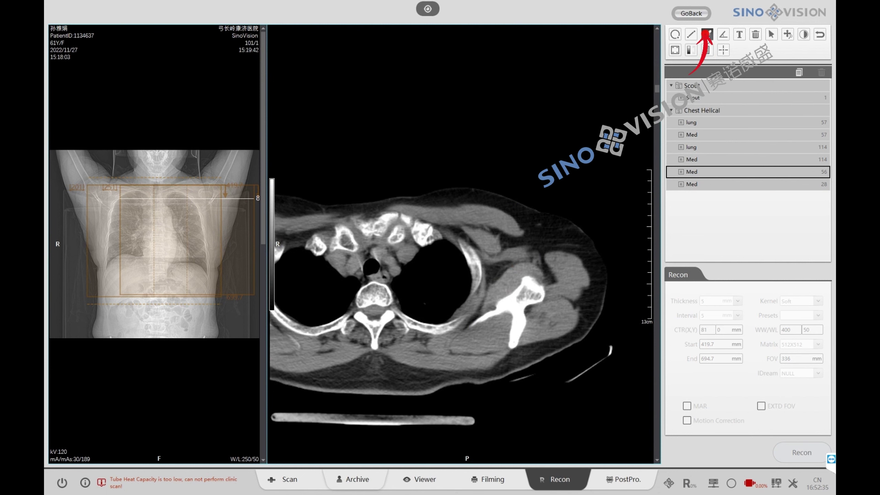
click(706, 34)
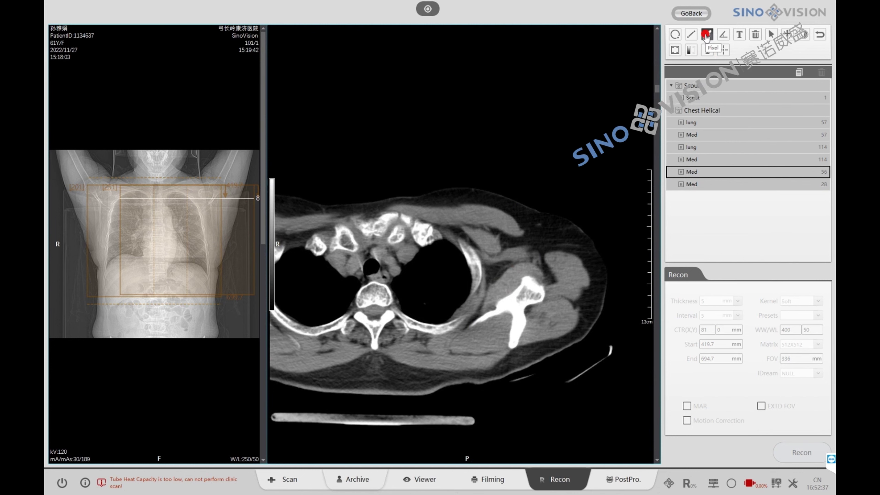
- Read the vertebra centre coordinates and make a copy of the 56-image Med series
click(376, 295)
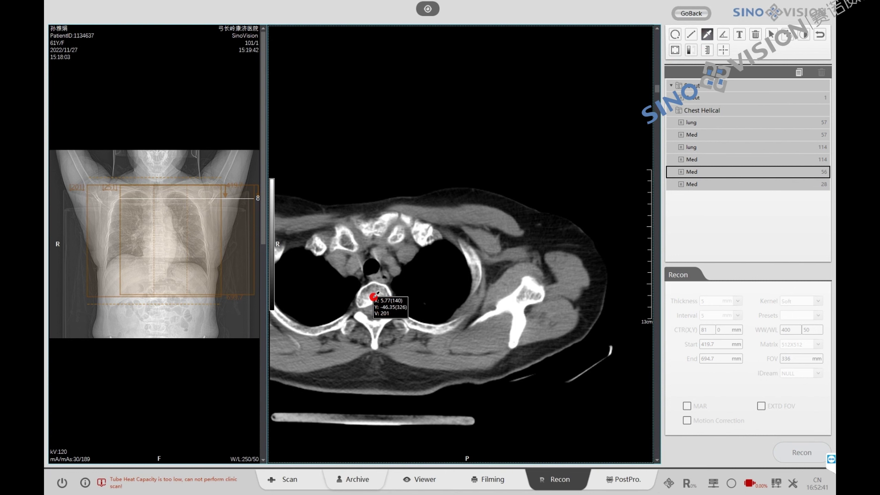
click(795, 79)
click(712, 202)
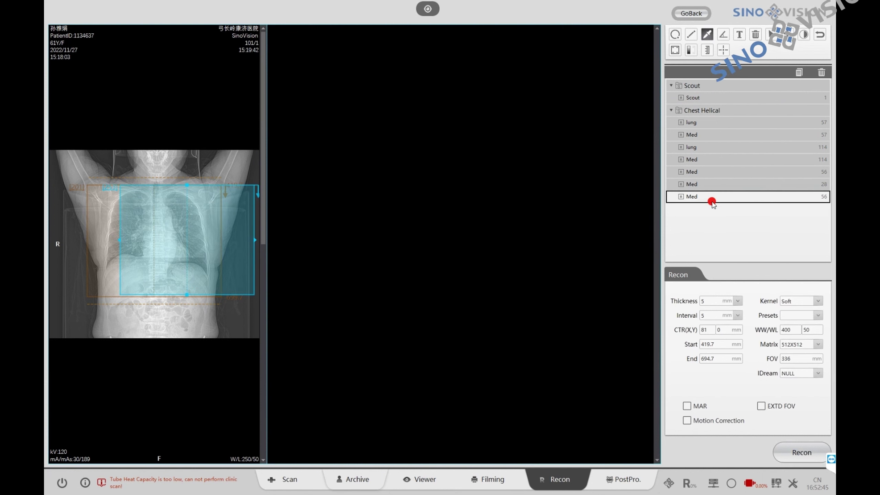
- Set the copy's reconstruction centre to 5, -46, reconstruct it, and return to the Archive
double_click(719, 329)
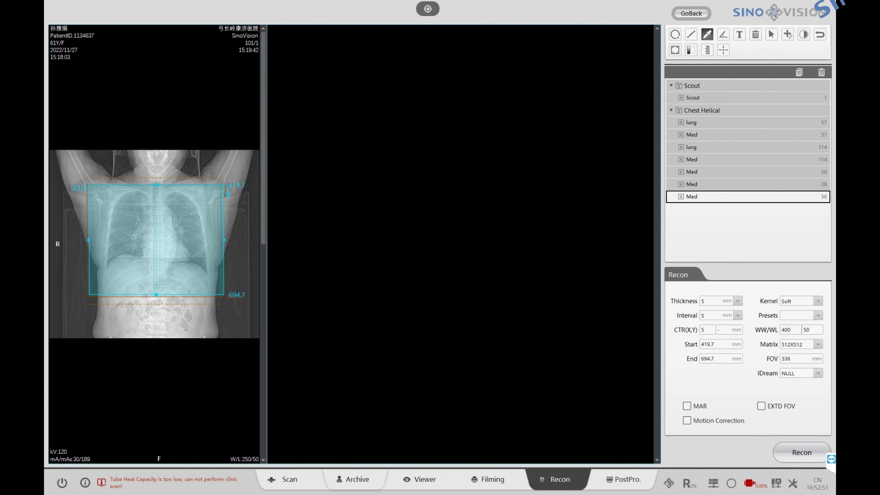
click(797, 456)
click(487, 372)
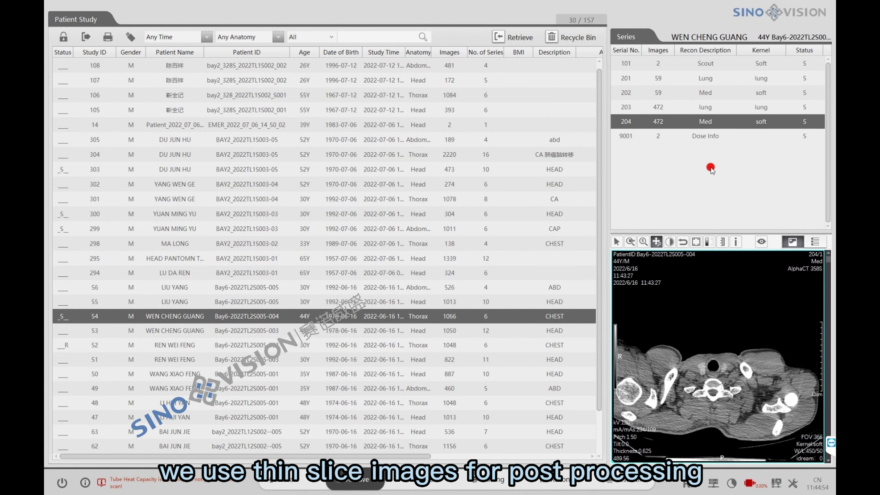
- Select the thorax study's 472-image Med series 204 and open it via PostProcess > MPR
click(670, 107)
click(663, 121)
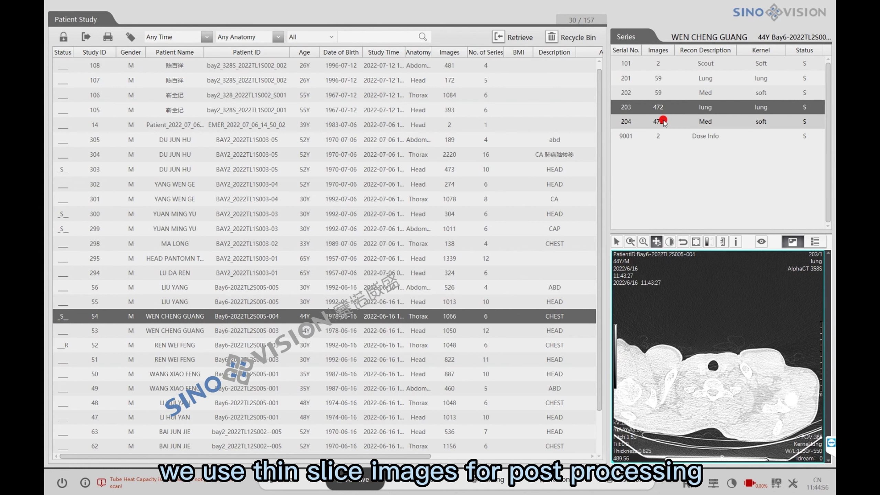
right_click(663, 121)
mouse_move(698, 230)
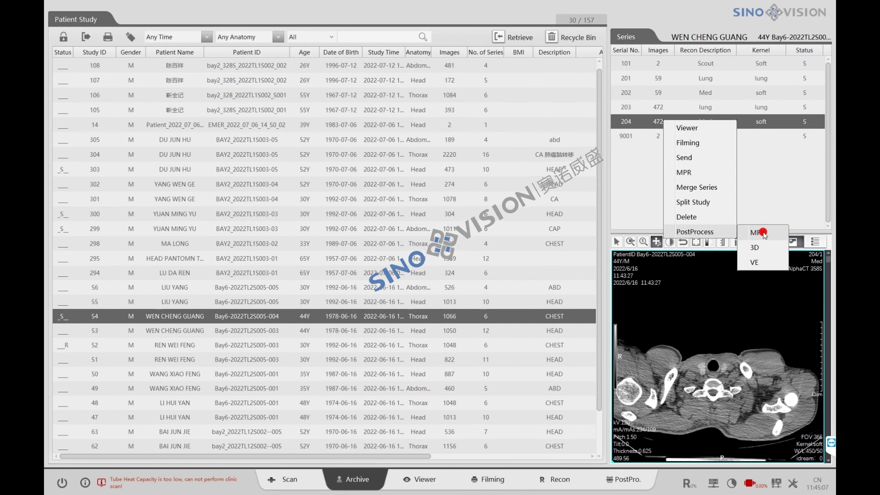
click(760, 233)
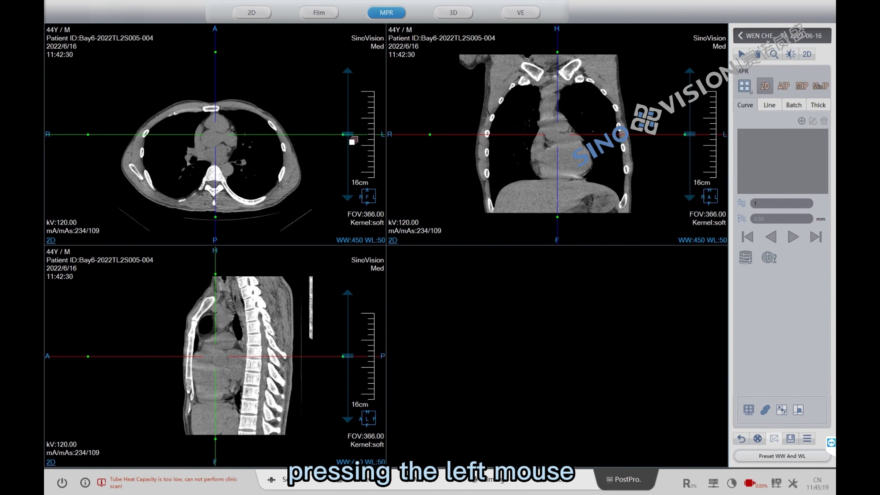
- Shift the axial and coronal slices and tilt the reference line to an oblique angle
mouse_move(348, 134)
mouse_down()
mouse_move(350, 192)
mouse_move(349, 132)
mouse_up()
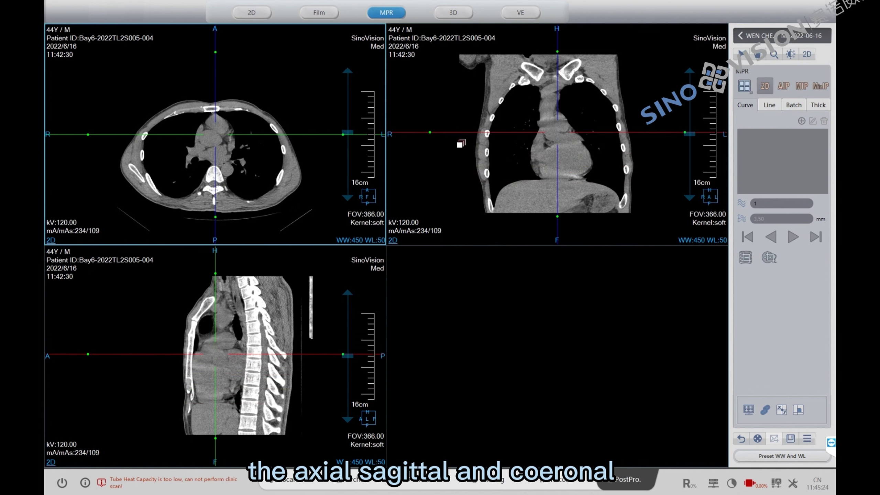
mouse_move(695, 135)
mouse_down()
mouse_move(690, 152)
mouse_move(690, 122)
mouse_up()
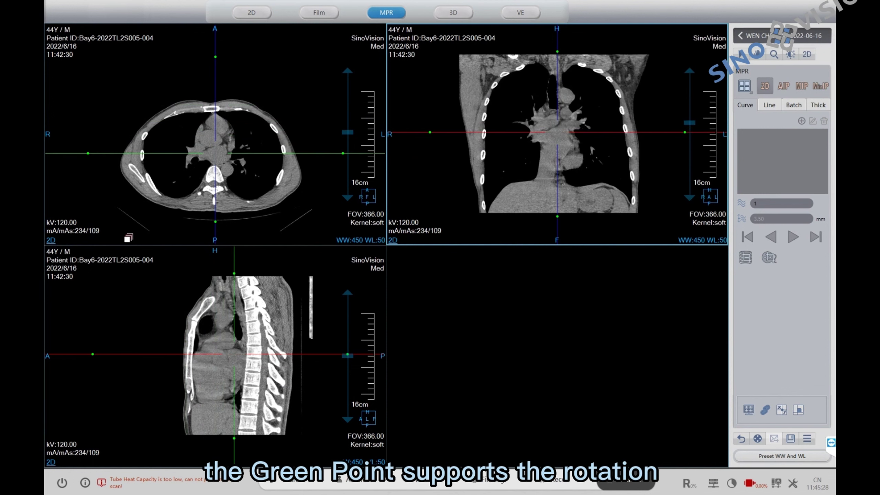
mouse_move(87, 153)
mouse_down()
mouse_move(103, 108)
mouse_move(75, 147)
mouse_up()
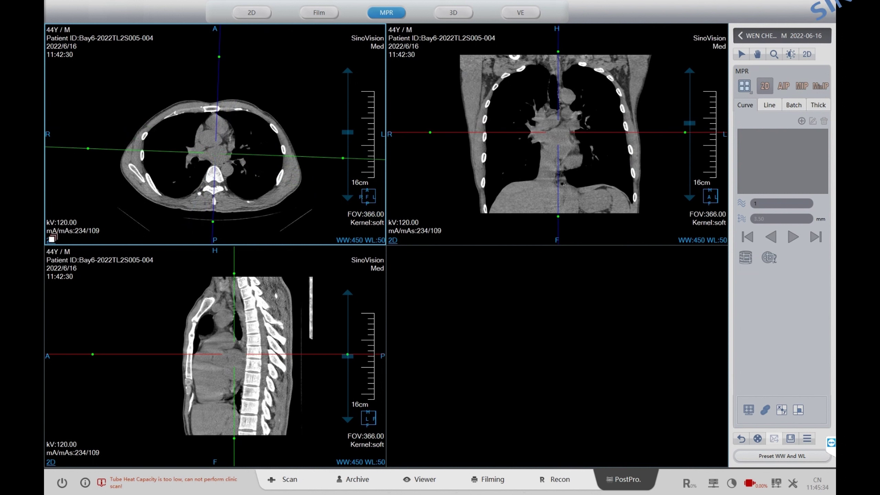
- Check the axial imaging mode list, then adjust the window to WW 450 / WL 50
click(53, 238)
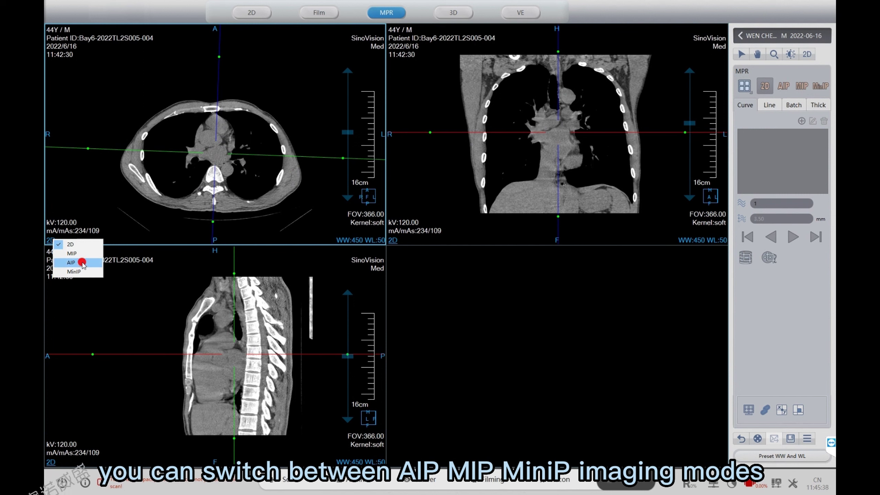
click(90, 205)
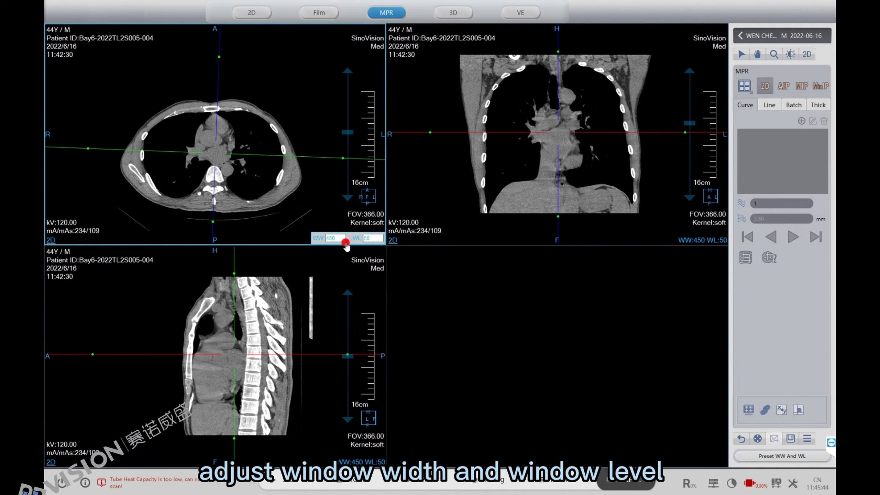
drag(330, 239, 340, 238)
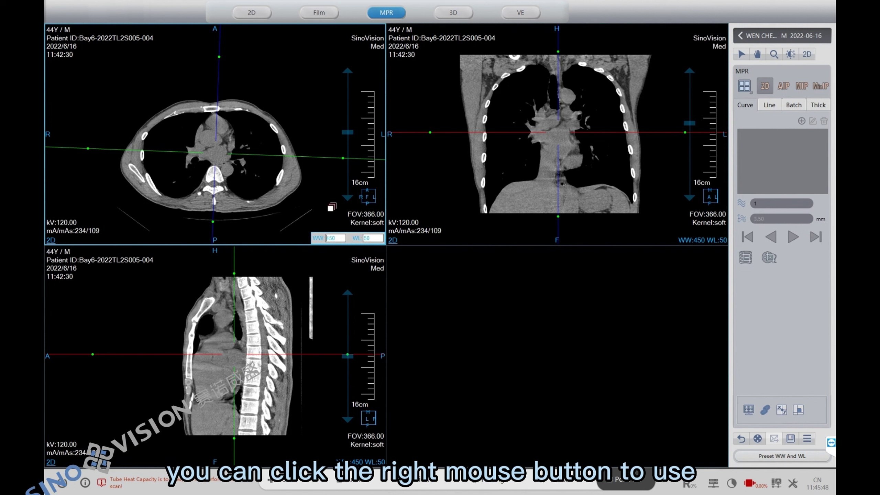
- Draw a 54.19 mm line measurement across the right chest on the axial slice
right_click(247, 81)
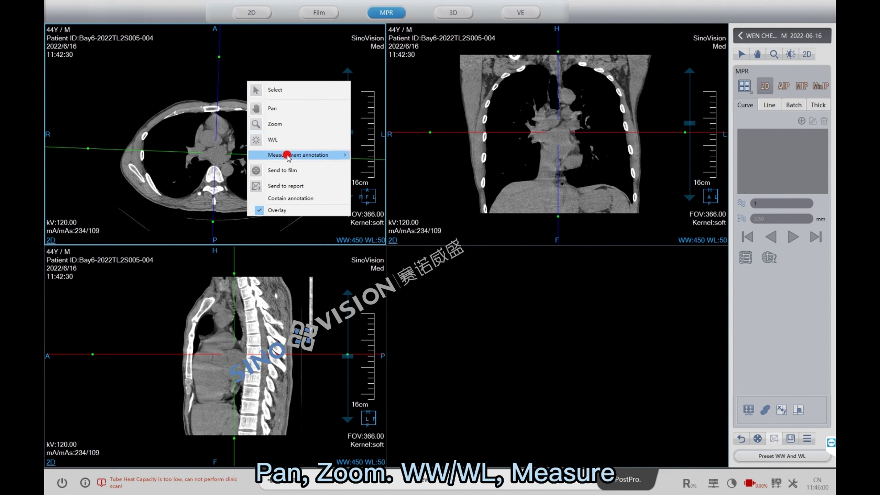
mouse_move(293, 156)
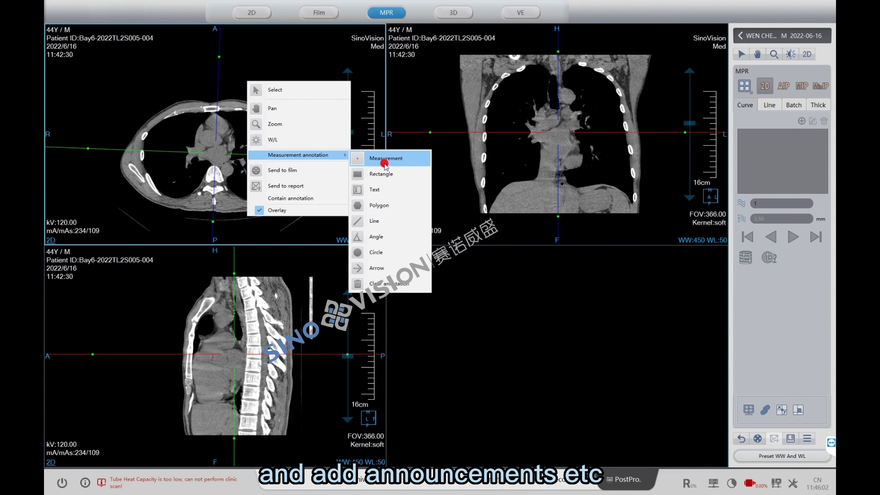
click(377, 224)
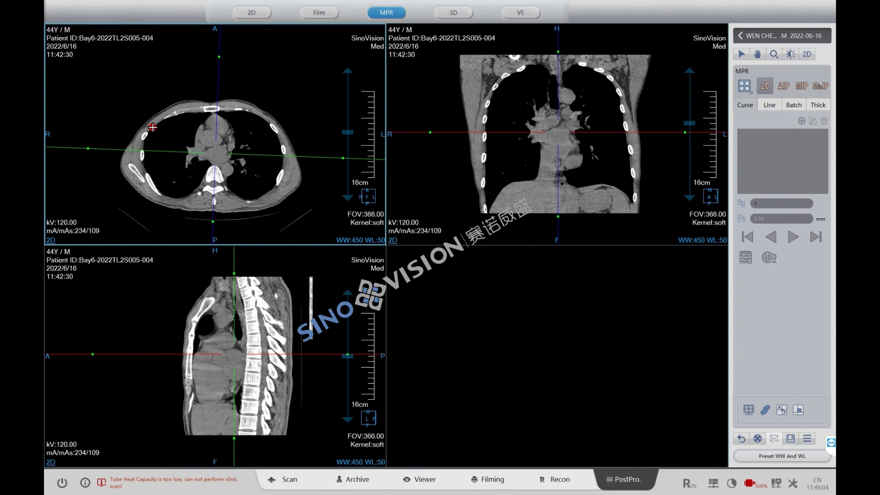
mouse_move(153, 127)
mouse_down()
mouse_move(181, 122)
mouse_move(194, 108)
mouse_move(182, 85)
mouse_up()
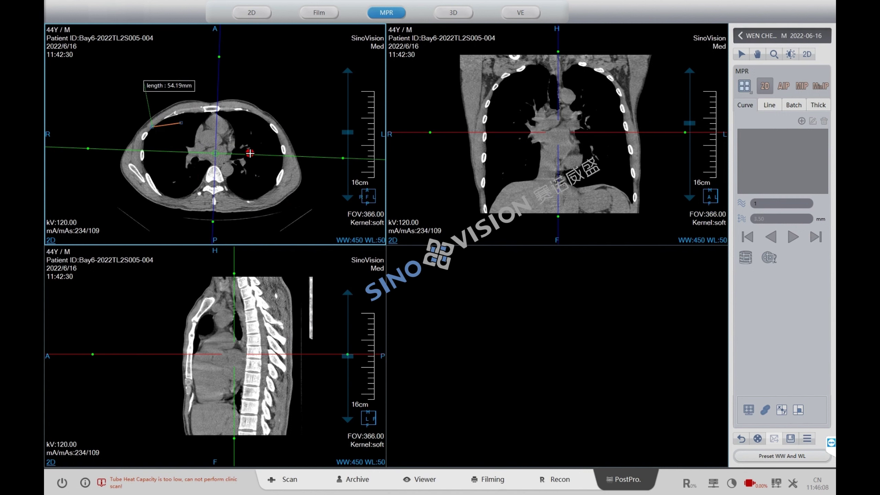
- Set the batch reformat to 203 images with a 200 mm field of view
click(785, 150)
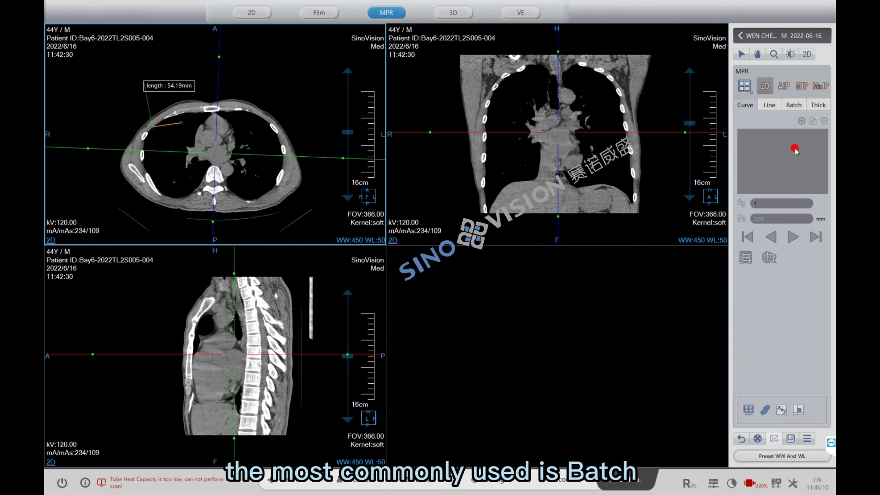
click(793, 106)
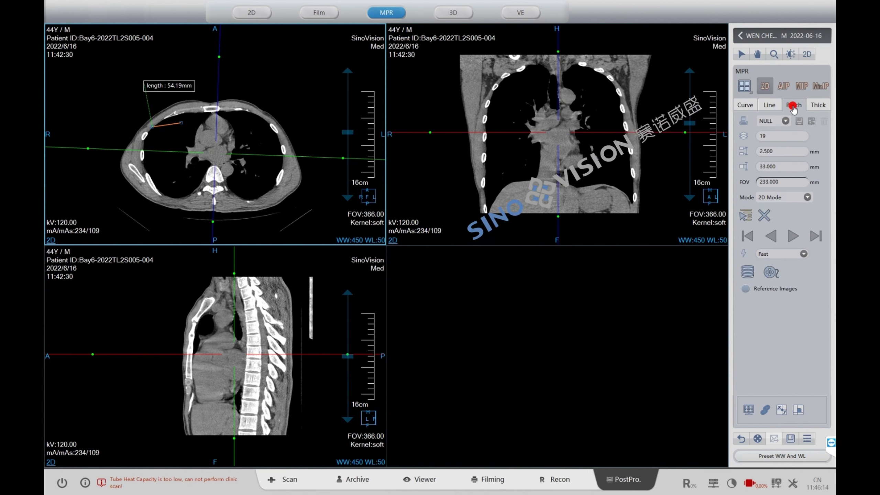
click(771, 135)
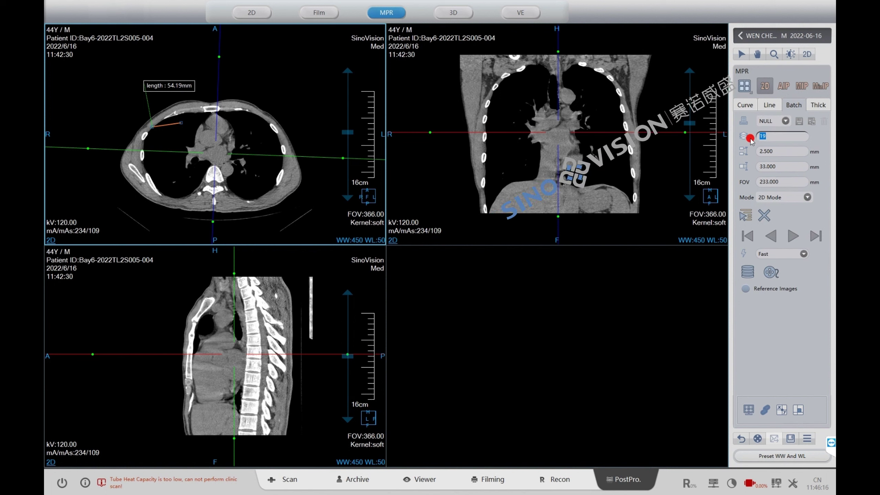
text(20)
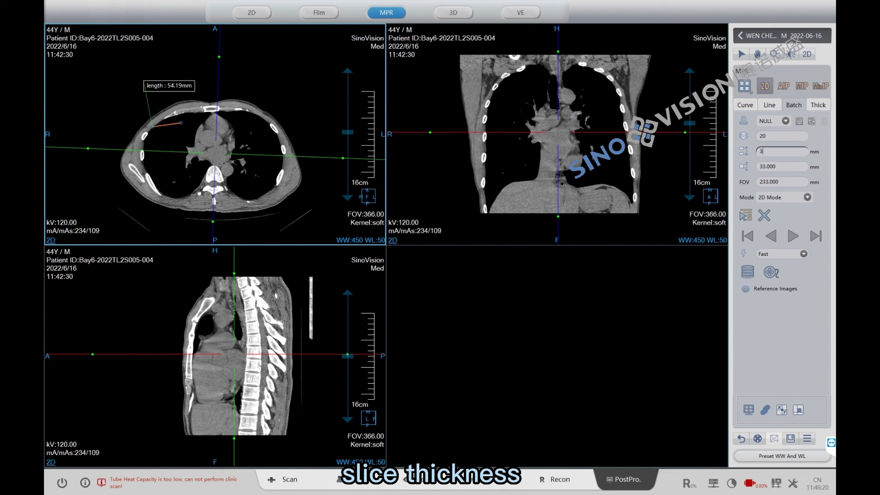
text(3)
click(784, 167)
click(784, 192)
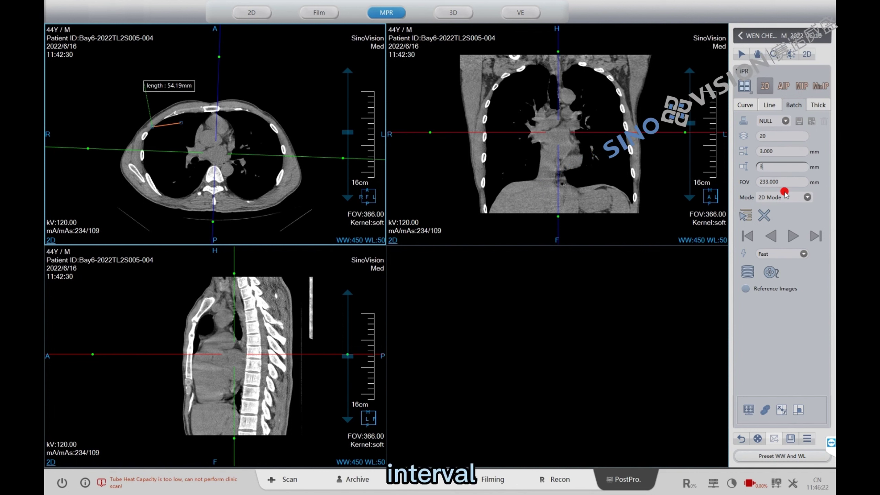
double_click(783, 183)
text(2)
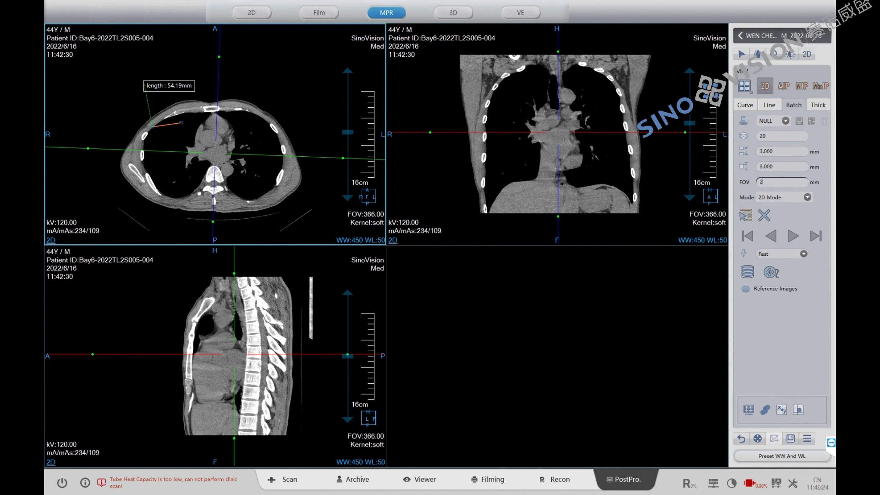
text(00)
click(691, 248)
click(769, 214)
click(804, 197)
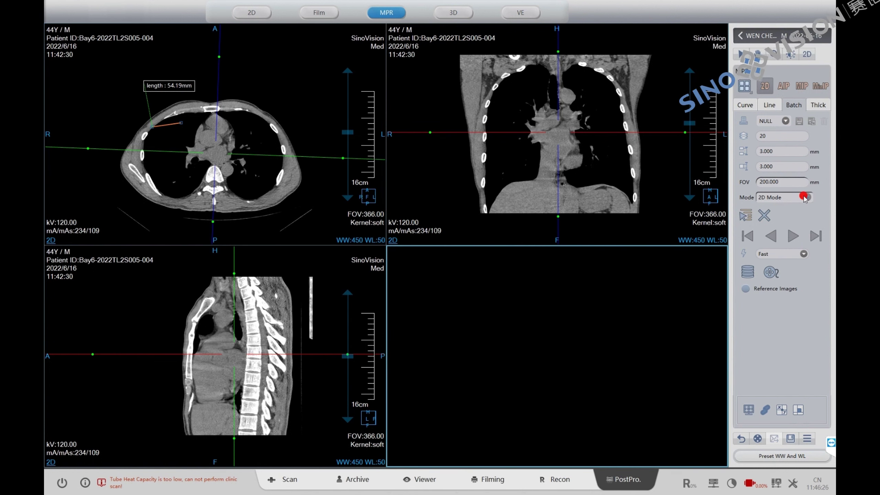
- Save the current MPR setup as a protocol named 'test'
click(800, 122)
click(811, 122)
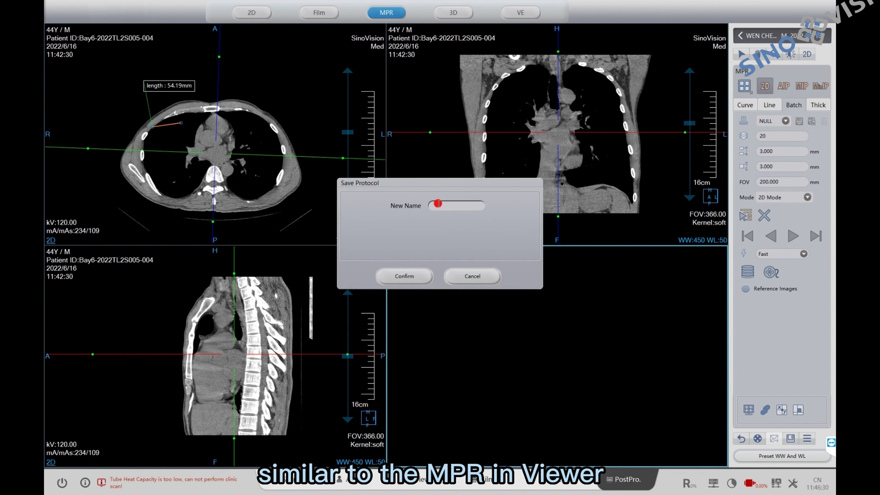
text(test)
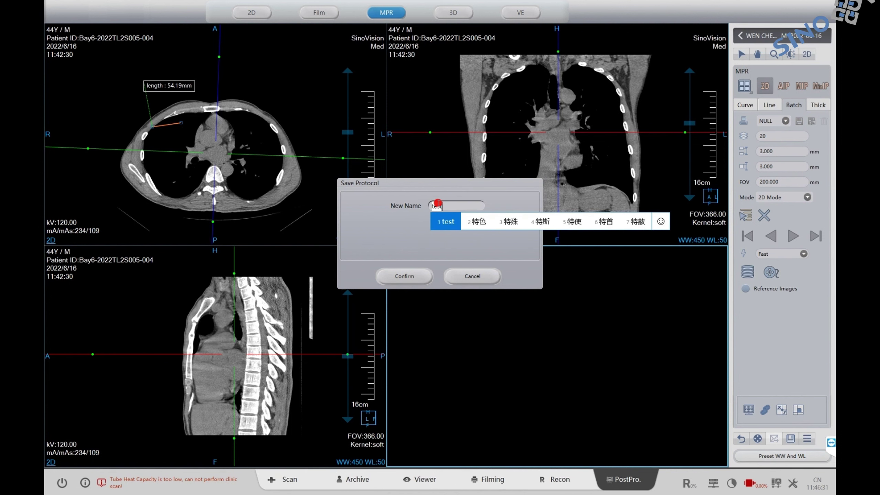
key(Return)
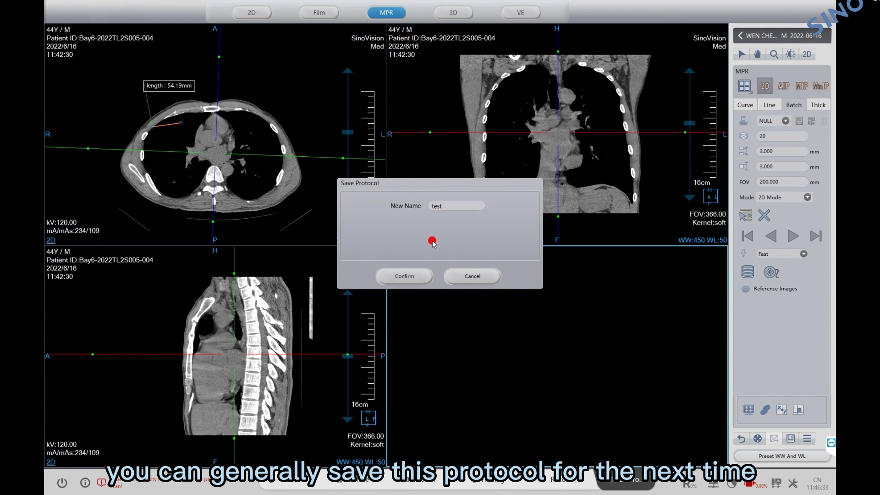
click(406, 276)
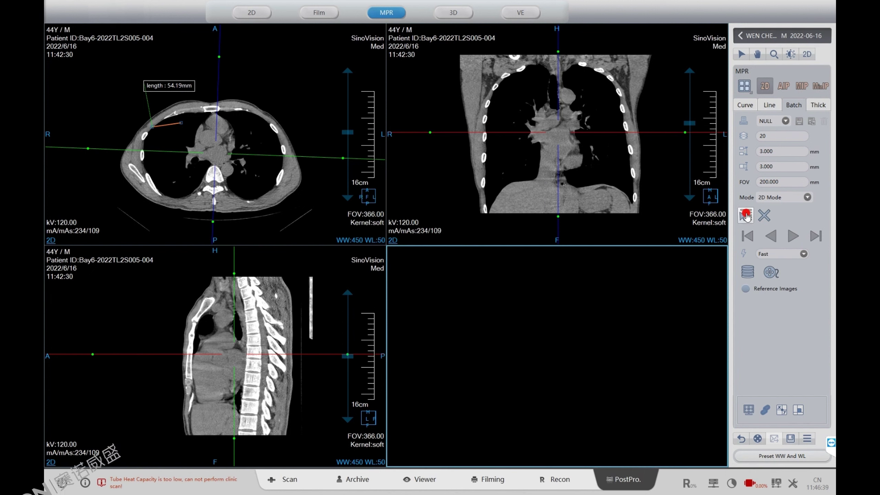
- Place, resize and tilt a 55-slice batch grid across the axial chest, then save the batch
drag(208, 104, 206, 191)
drag(263, 150, 301, 153)
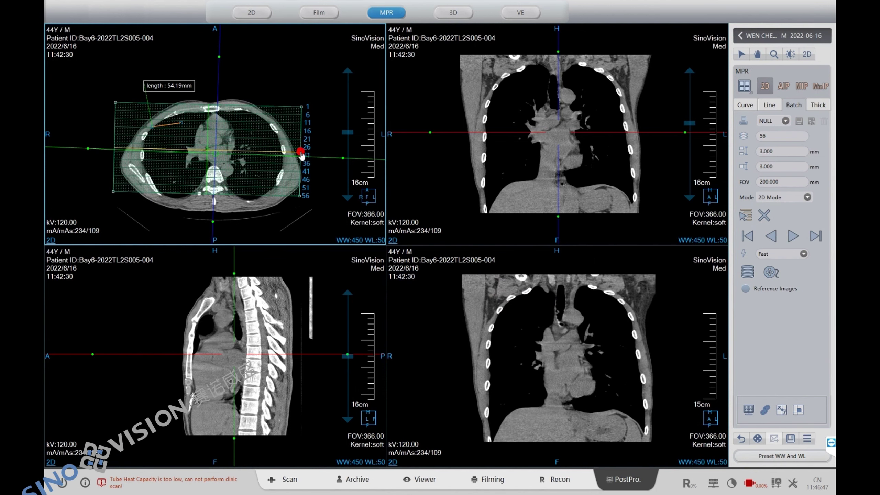
drag(301, 106, 301, 105)
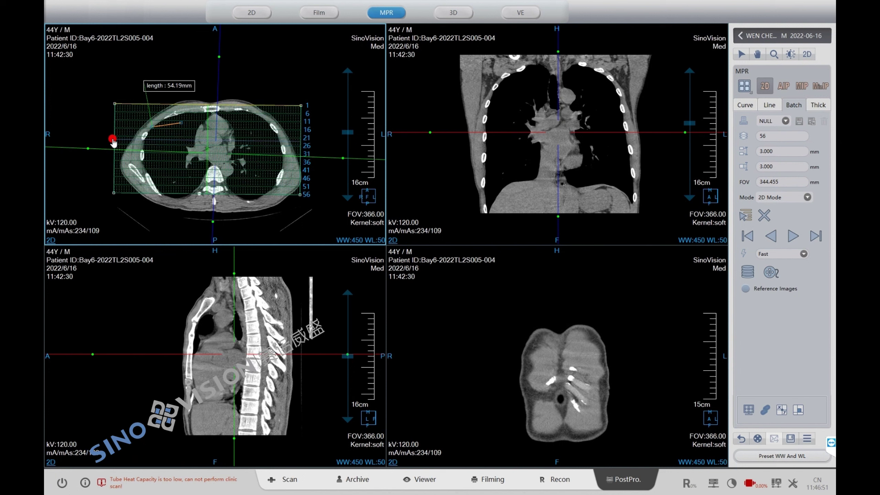
mouse_move(306, 138)
mouse_down()
mouse_move(320, 142)
mouse_move(305, 138)
mouse_up()
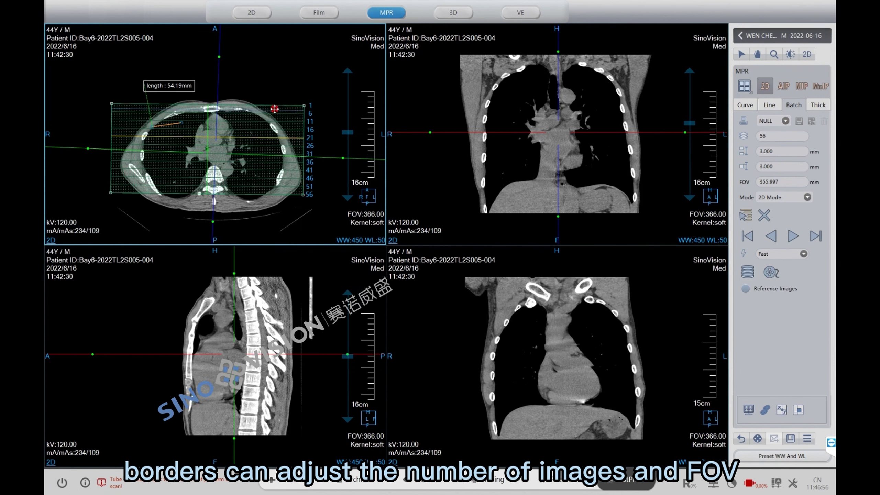
drag(274, 107, 278, 110)
drag(234, 143, 240, 143)
mouse_move(308, 109)
mouse_down()
mouse_move(314, 130)
mouse_move(320, 96)
mouse_up()
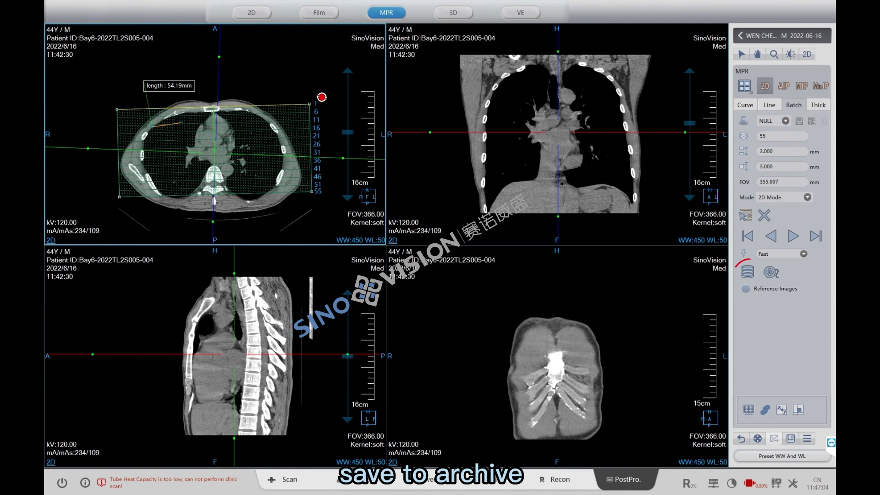
click(746, 273)
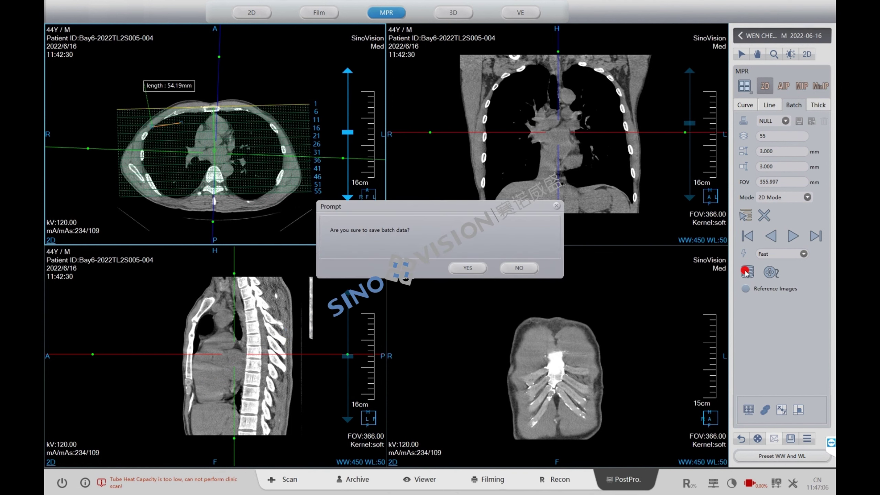
click(468, 271)
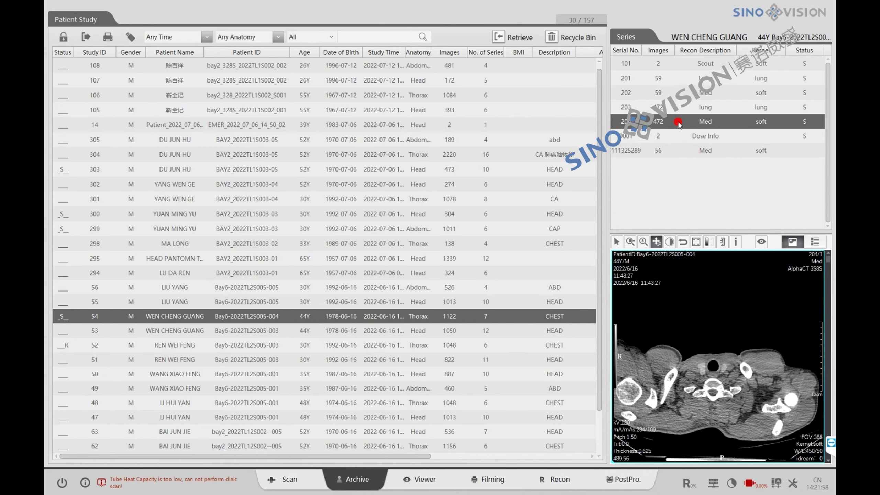
- Send series 204 from the Archive to 3D post-processing
right_click(678, 122)
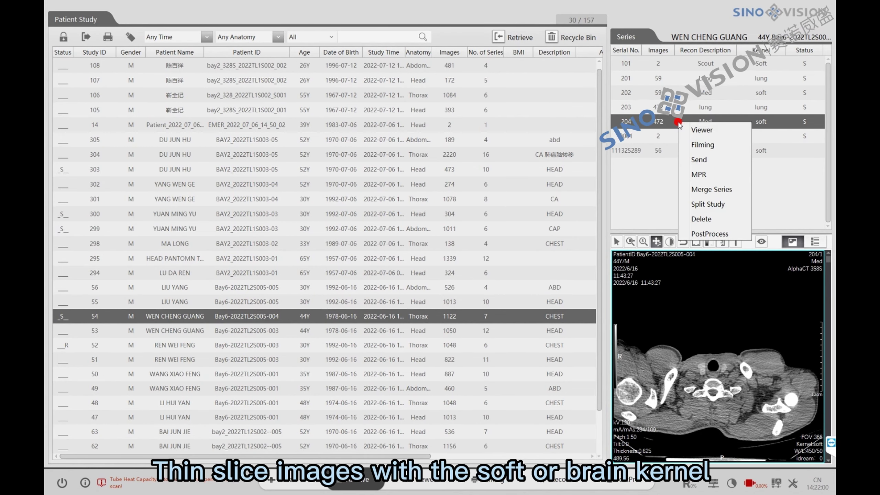
mouse_move(710, 234)
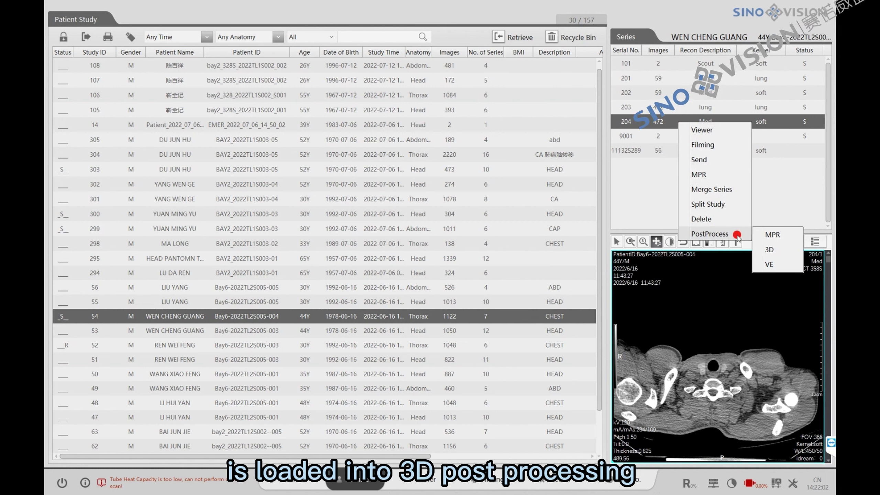
click(769, 249)
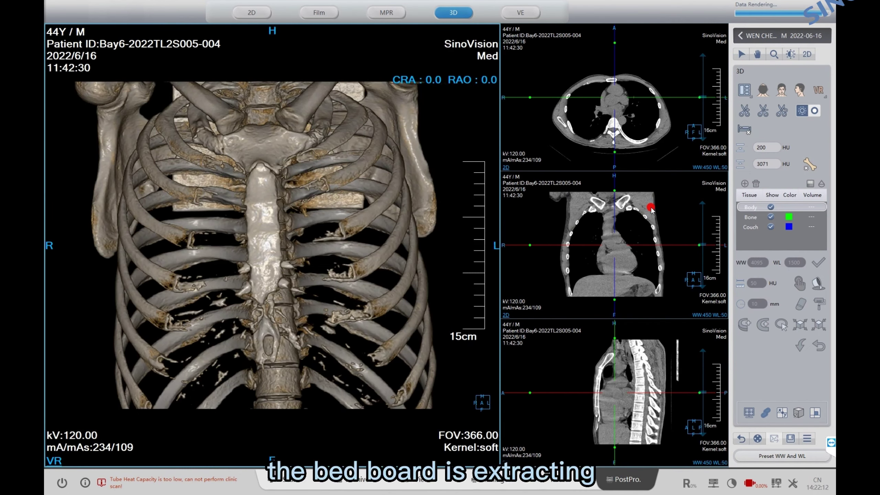
- Remove and hide the couch, hide the Bone tissue, and expand it to volume 107.249
click(743, 131)
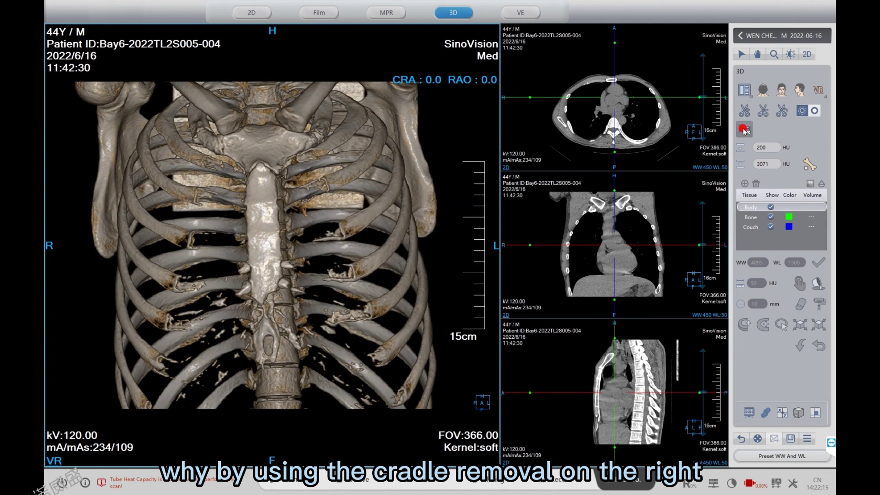
click(772, 231)
click(769, 226)
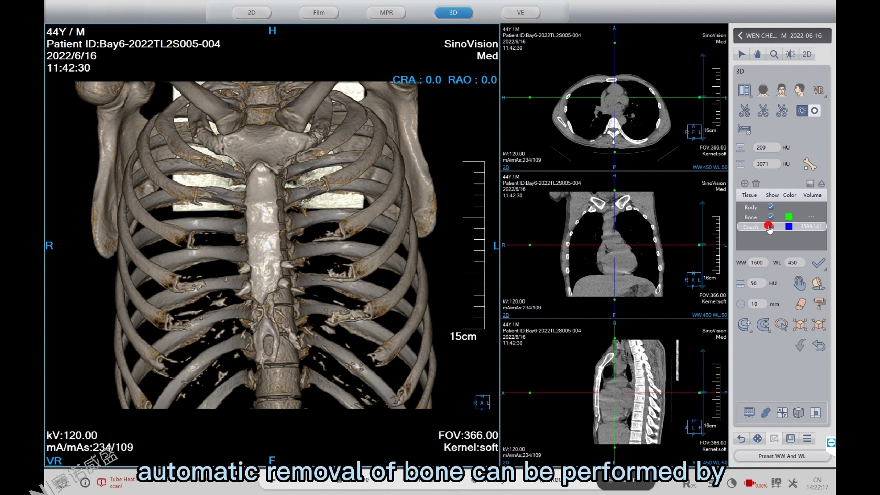
click(762, 217)
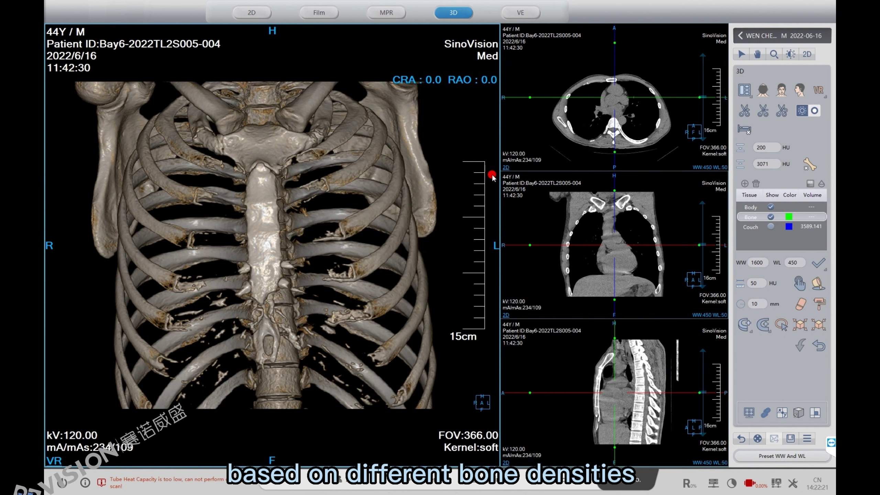
click(771, 216)
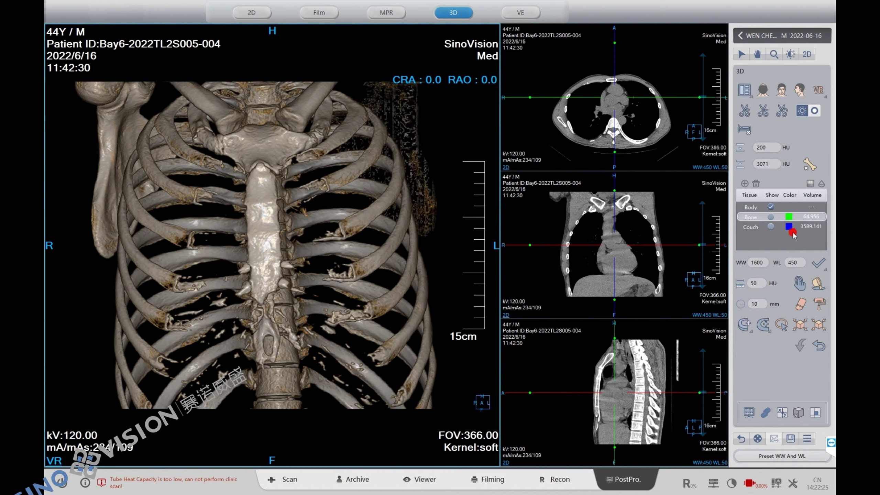
click(802, 325)
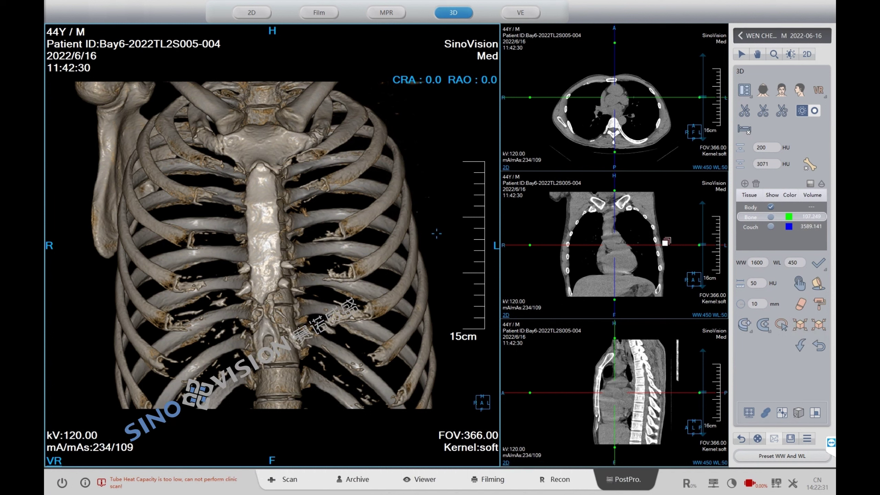
click(760, 149)
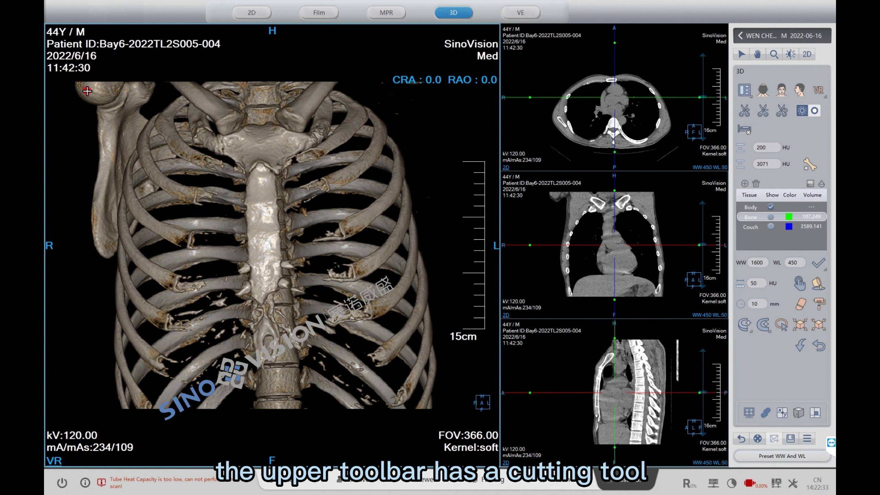
- Outline and cut away the shoulder blade on the left of the 3D view
mouse_move(62, 78)
mouse_down()
mouse_move(59, 207)
mouse_move(92, 265)
mouse_move(109, 242)
mouse_move(124, 168)
mouse_up()
drag(147, 108, 156, 56)
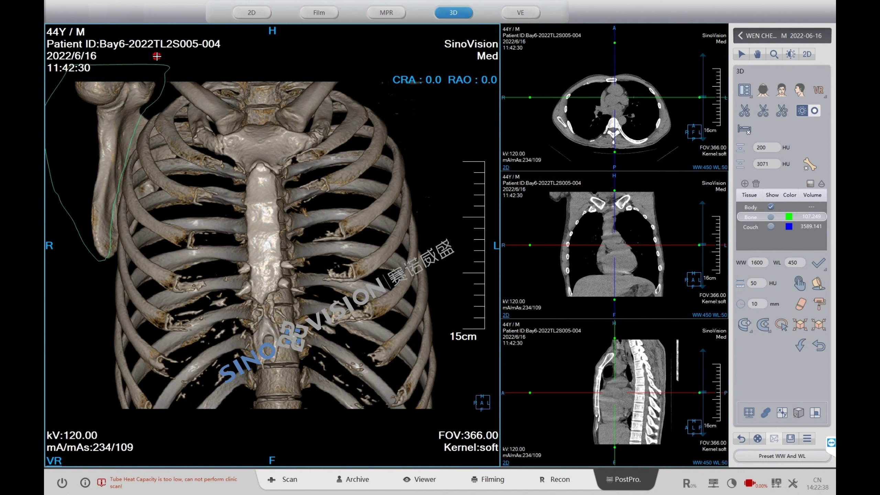
right_click(242, 69)
click(256, 72)
drag(257, 79, 264, 80)
- Cut the leftover shoulder blade fragments from oblique angles, then return to the frontal view
click(745, 111)
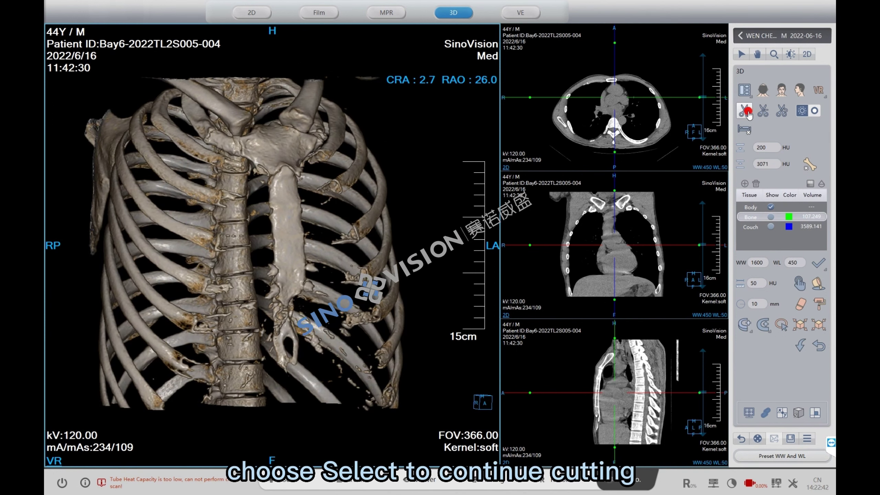
mouse_move(78, 88)
mouse_down()
mouse_move(74, 268)
mouse_move(103, 207)
mouse_up()
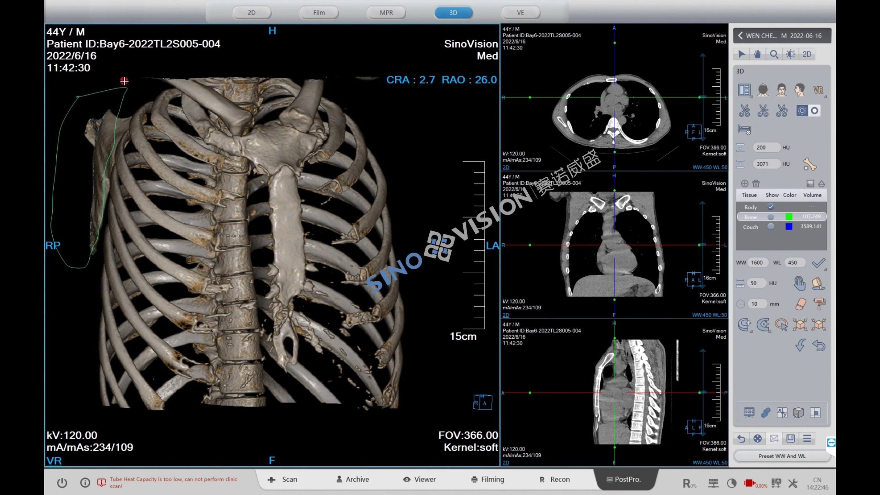
right_click(343, 87)
click(341, 105)
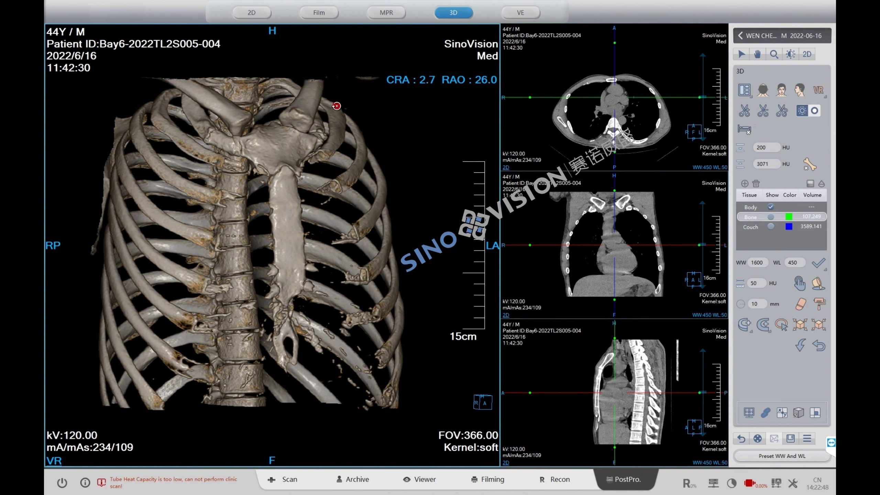
drag(342, 105, 344, 107)
click(743, 111)
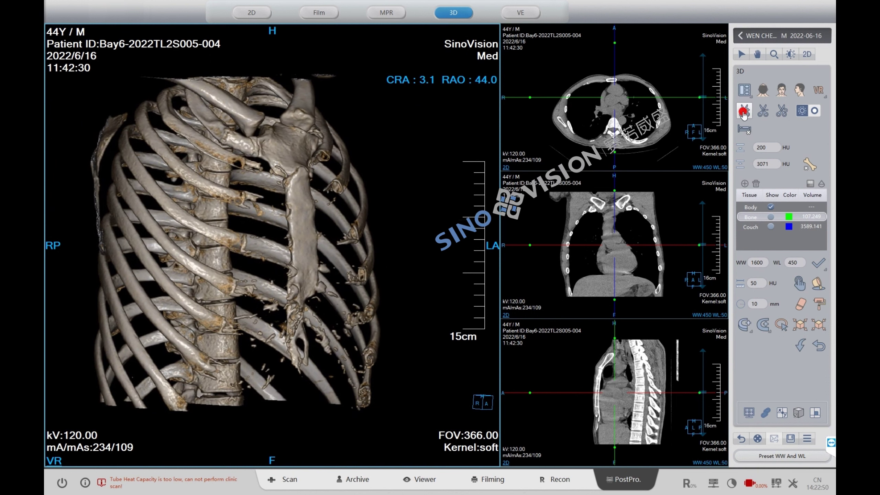
mouse_move(104, 102)
mouse_down()
mouse_move(65, 215)
mouse_move(101, 196)
mouse_up()
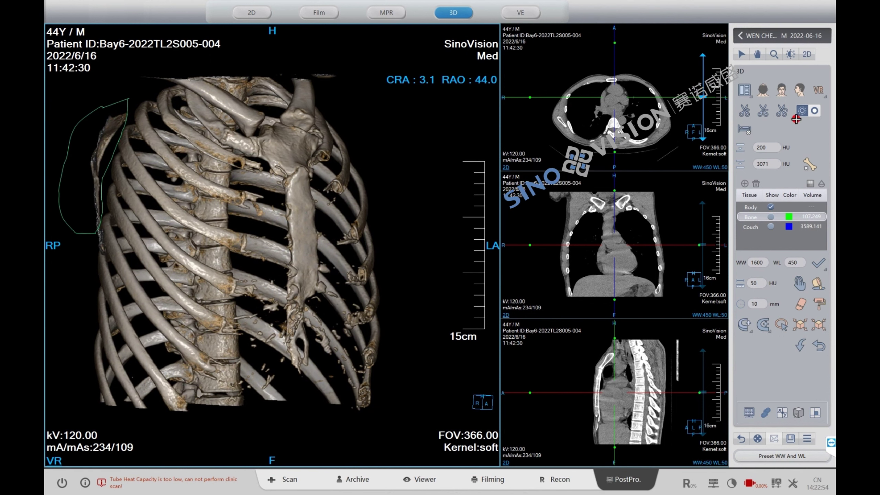
click(780, 90)
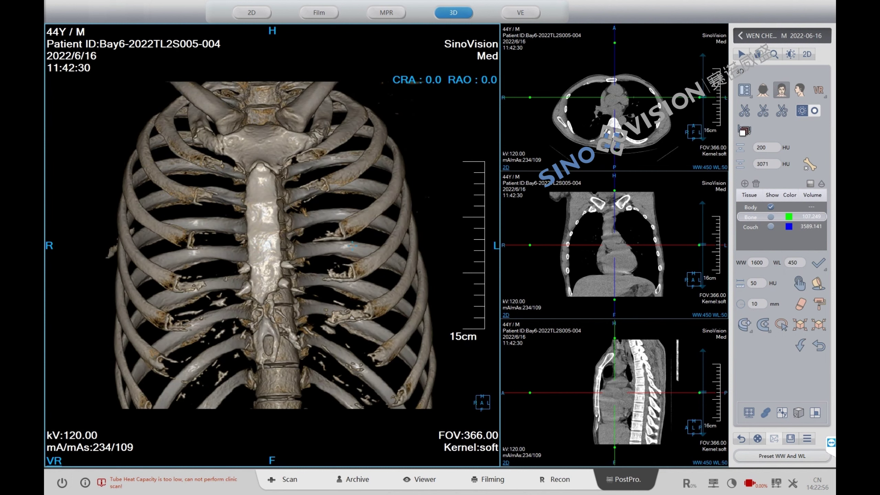
click(788, 207)
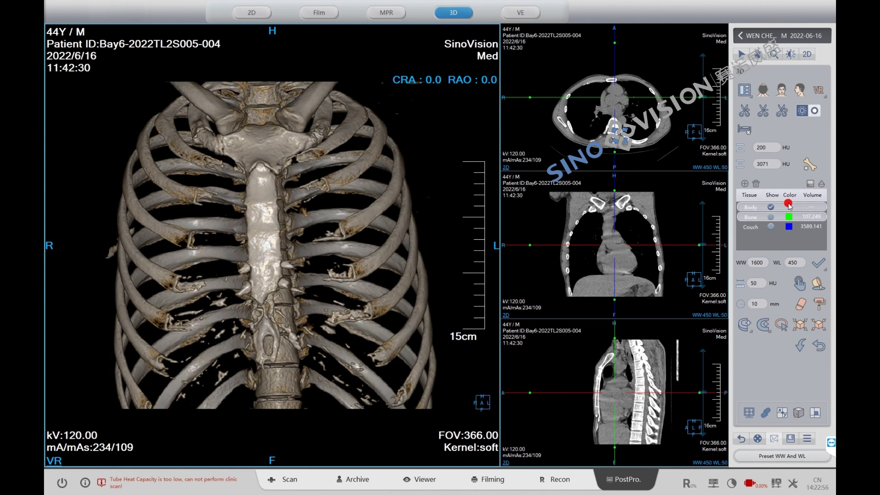
click(809, 184)
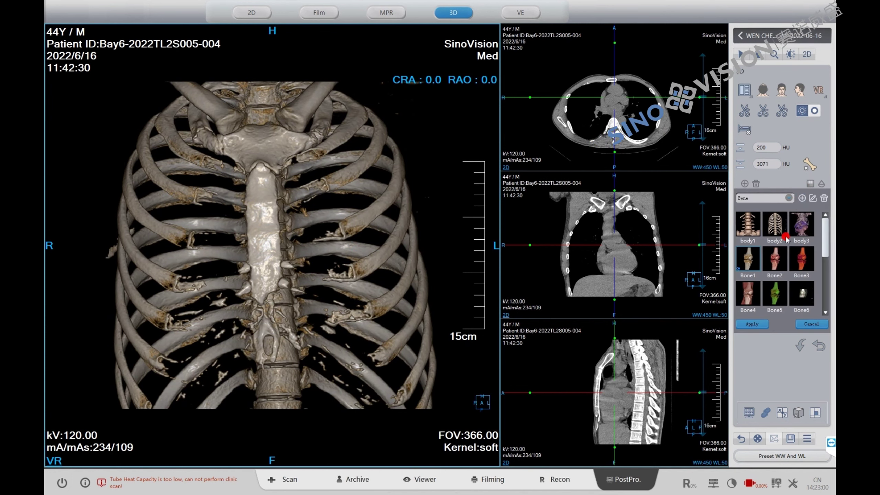
click(780, 289)
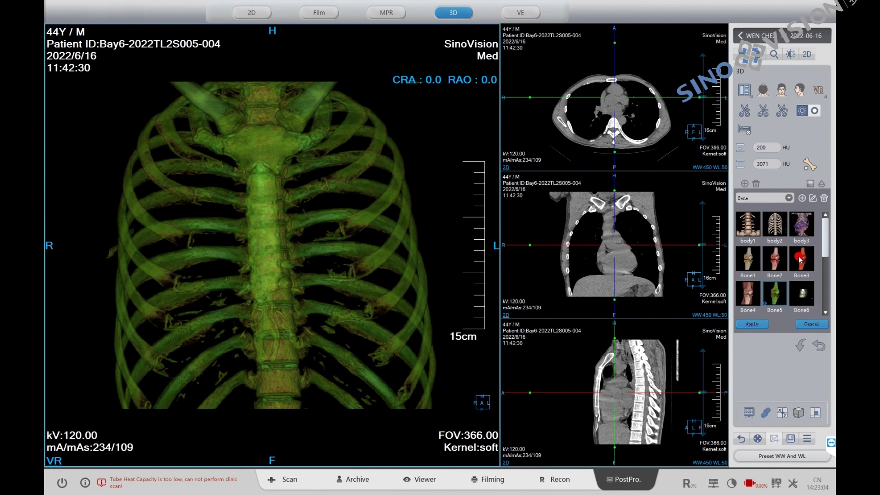
click(809, 325)
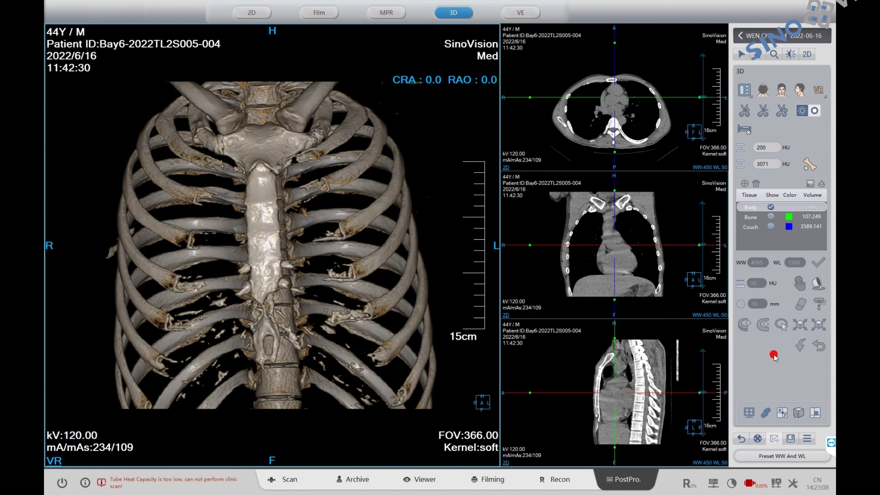
- Rotate the 3D ribcage and apply a different rendering protocol for brown tones
right_click(289, 169)
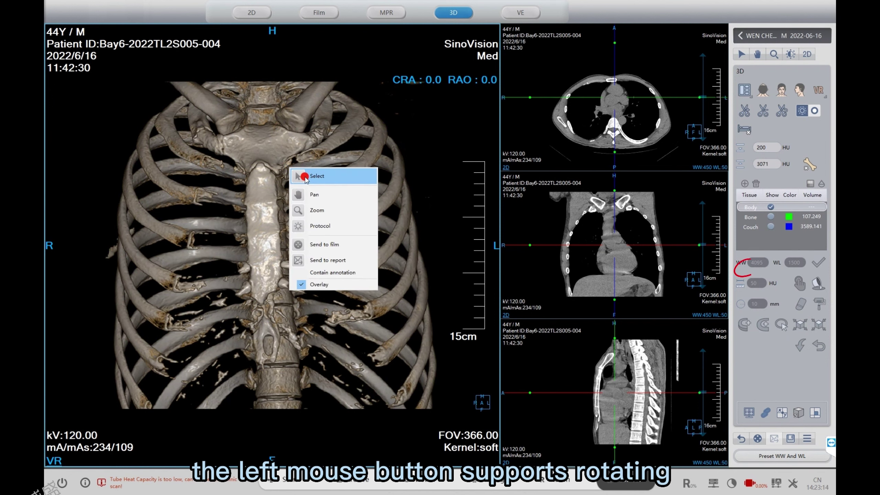
click(304, 177)
mouse_move(360, 188)
mouse_down()
mouse_move(336, 188)
mouse_move(363, 186)
mouse_up()
right_click(351, 140)
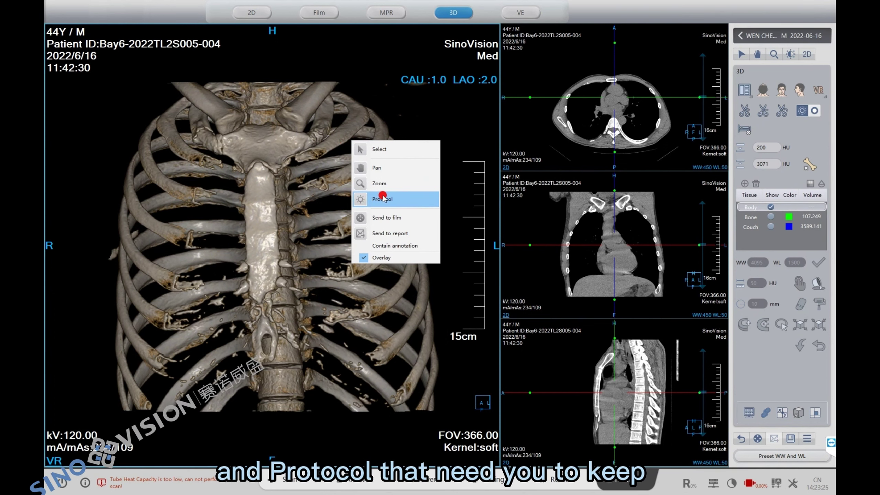
click(392, 208)
drag(367, 250, 389, 214)
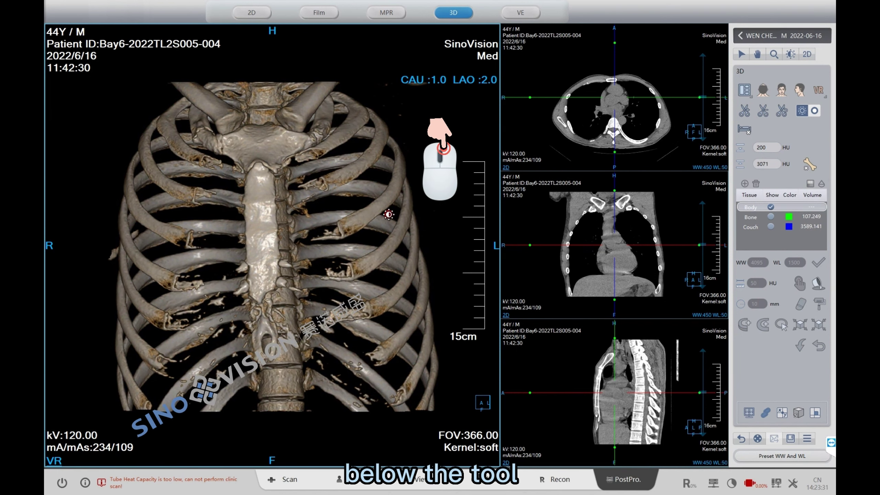
- Send a 360°, 10-image rotation series of the ribcage, then go to the Archive
click(796, 413)
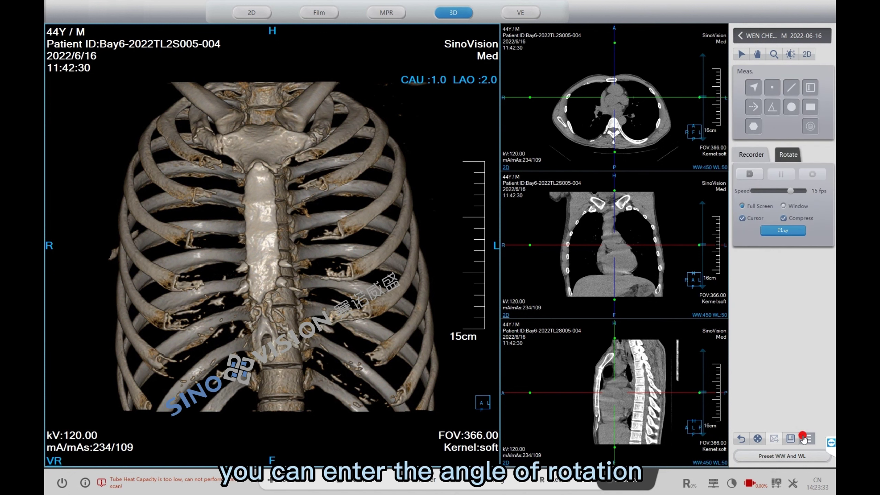
click(787, 155)
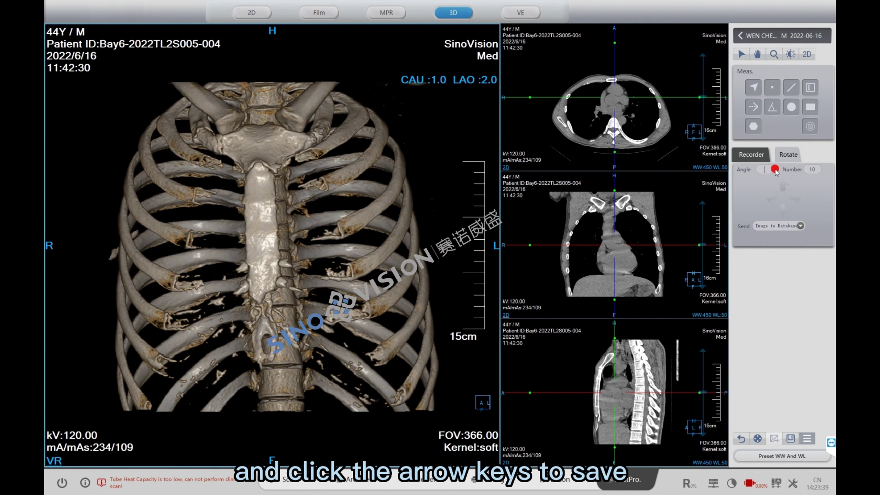
text(360)
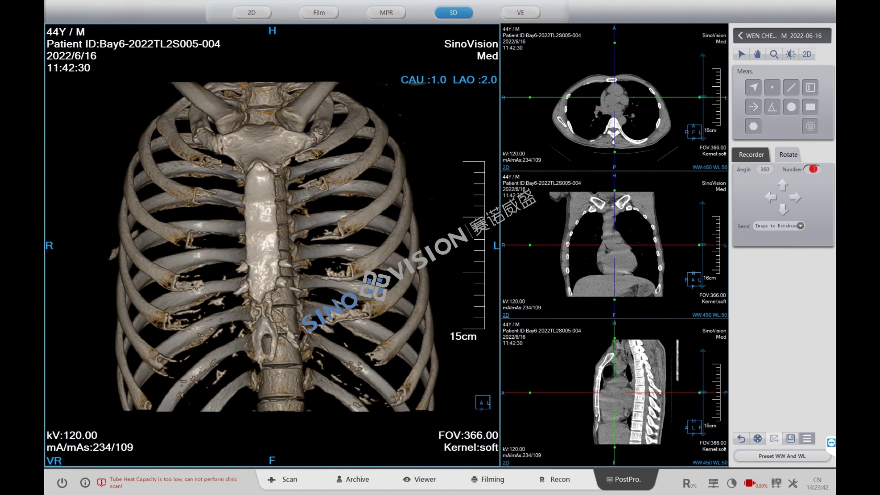
click(796, 199)
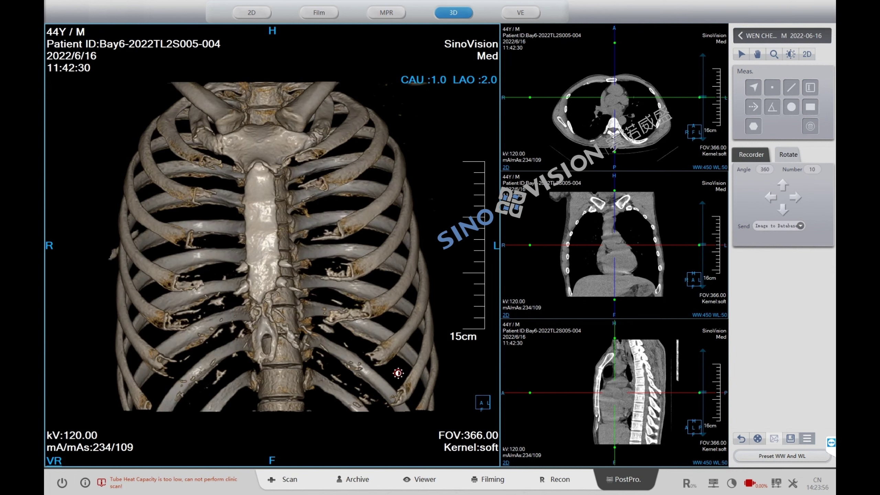
click(353, 479)
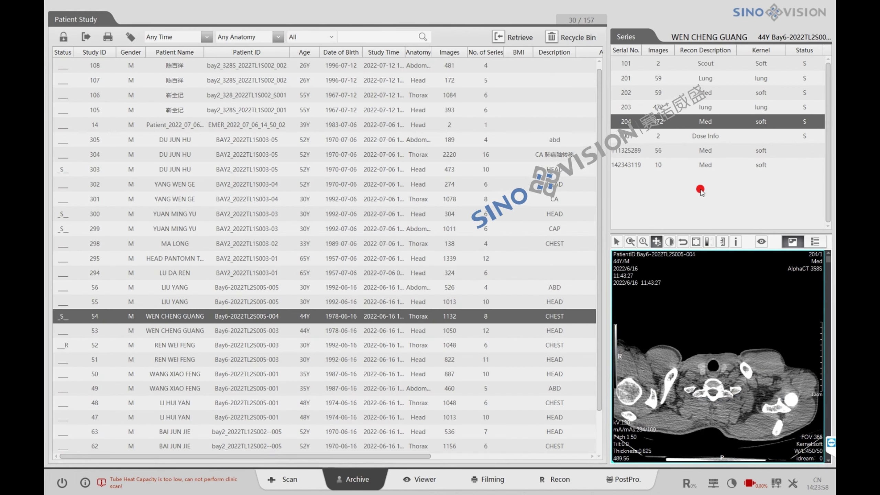
- Preview the saved 3D ribcage rotation series and make the coronal slice active
click(700, 164)
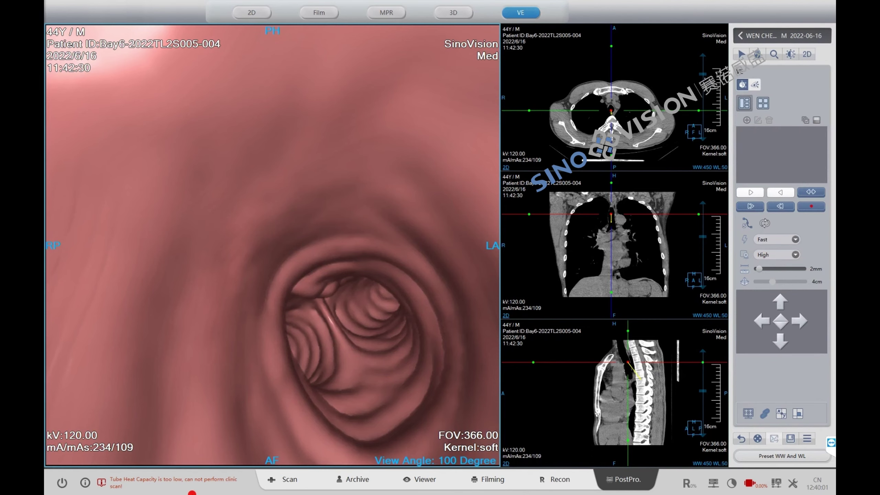
click(654, 231)
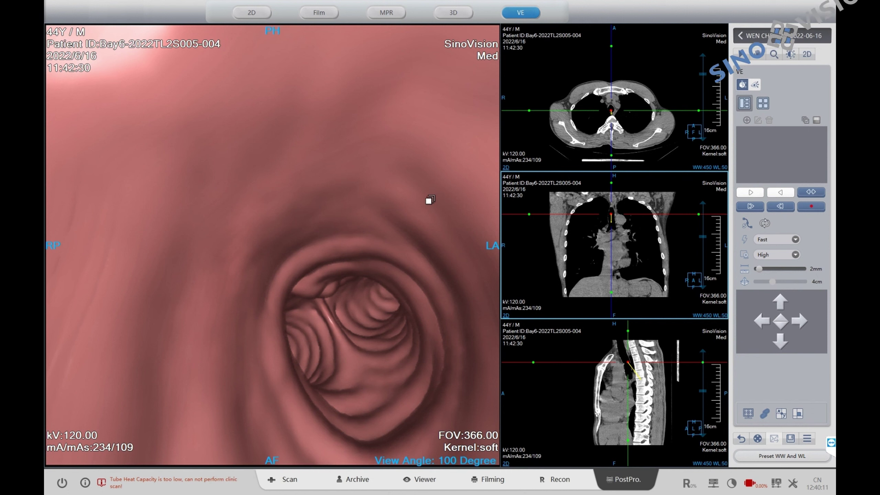
- Enlarge the axial and sagittal slices and place the endoscopy start point inside the trachea
double_click(619, 120)
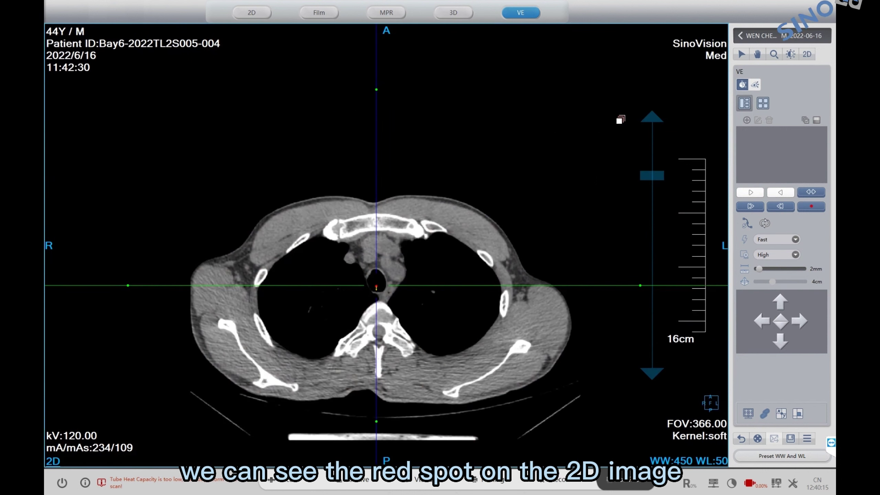
click(376, 287)
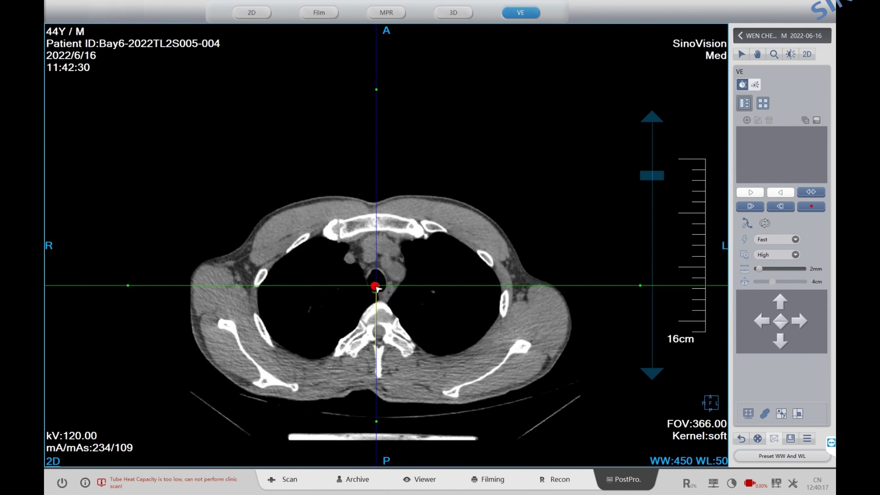
drag(377, 289, 381, 284)
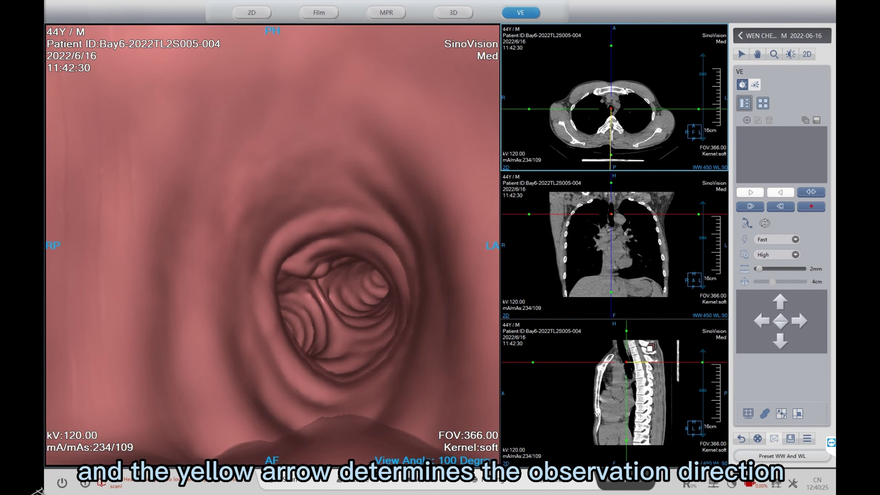
double_click(650, 347)
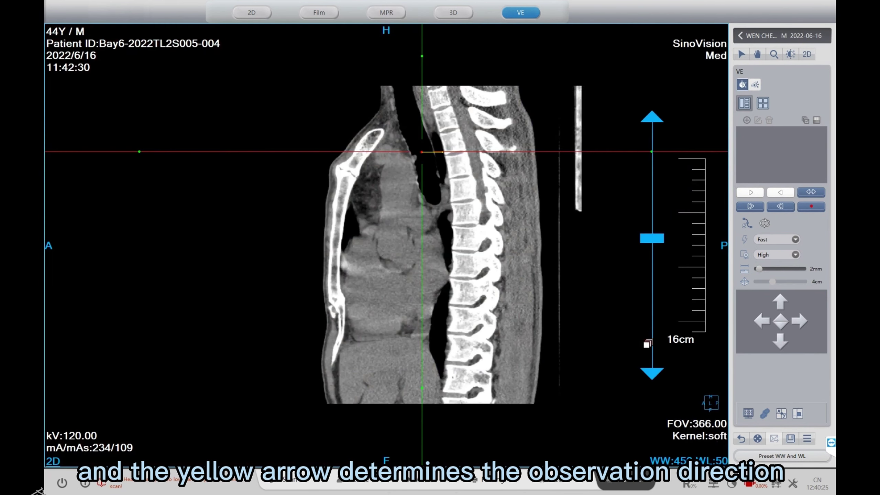
drag(435, 151, 435, 172)
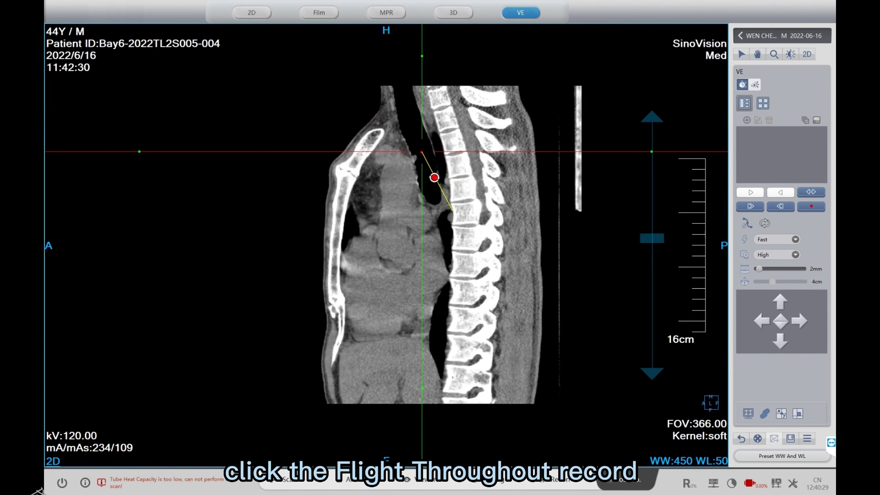
- Record a flythrough down the trachea to the bifurcation into two bronchi
click(809, 206)
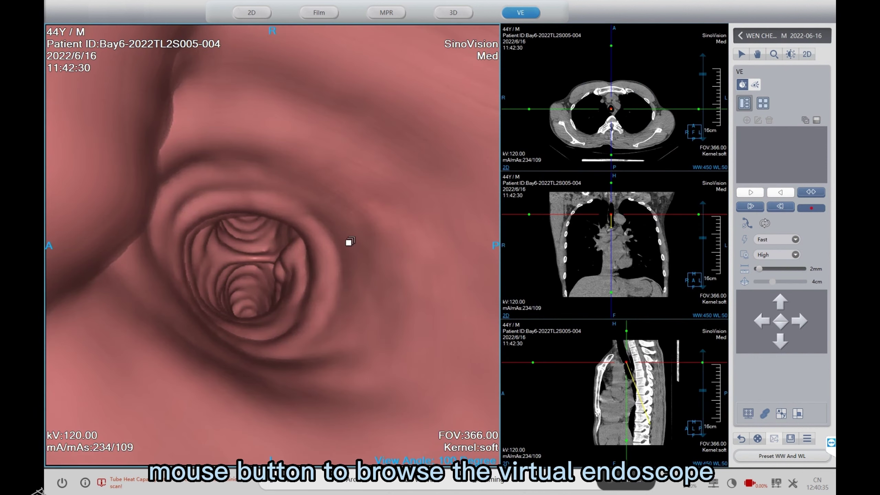
mouse_move(350, 242)
mouse_down()
mouse_move(344, 250)
mouse_move(364, 236)
mouse_up()
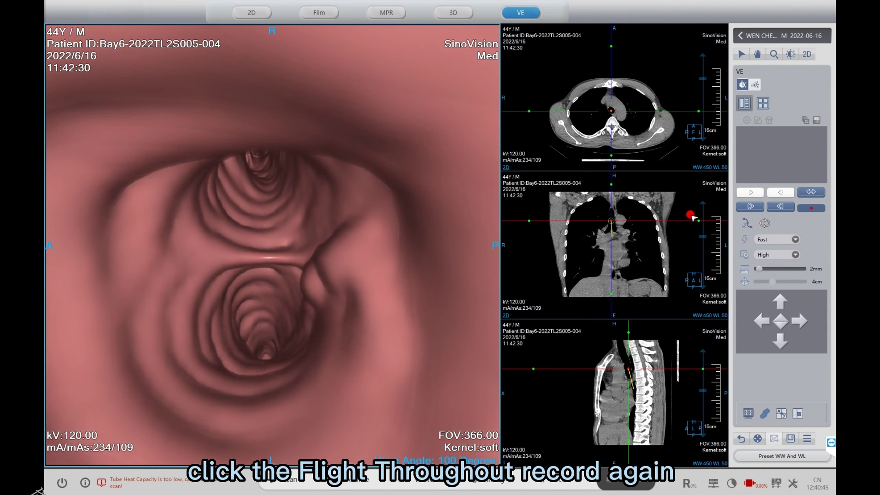
click(771, 207)
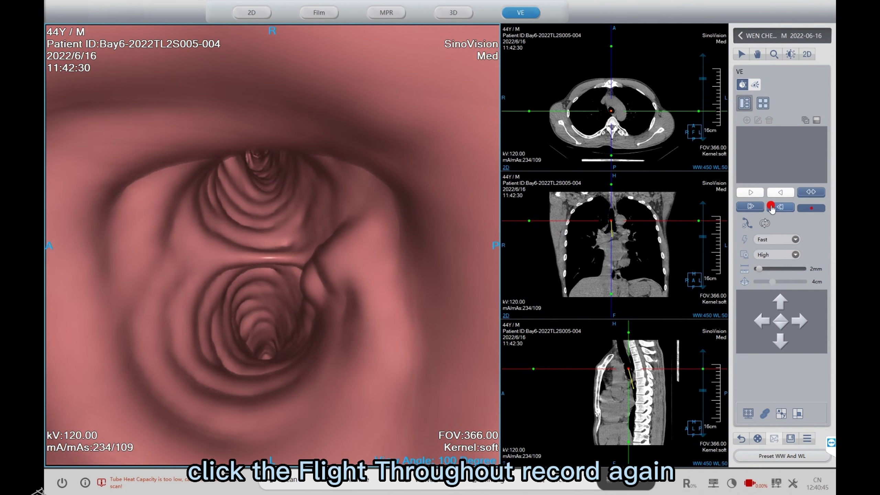
- Select path A Curve1 in the movie export options and set the start frame
click(812, 208)
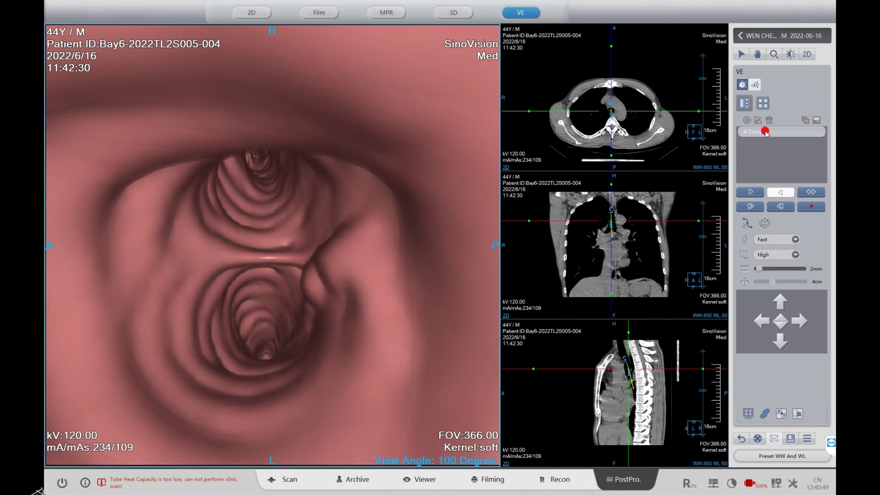
click(803, 121)
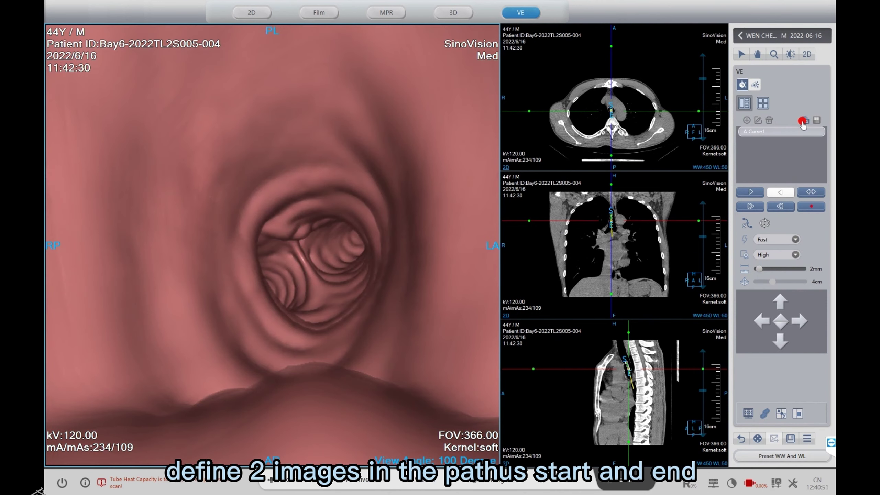
click(802, 128)
click(765, 276)
click(740, 272)
drag(743, 271, 748, 173)
click(766, 208)
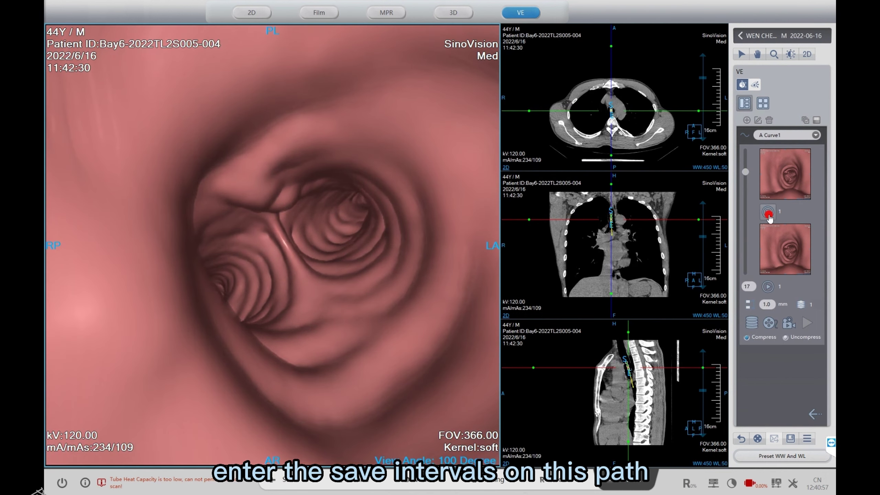
click(773, 306)
- Apply 2 mm spacing for 9 images and send the sequence to the database
text(2)
click(773, 317)
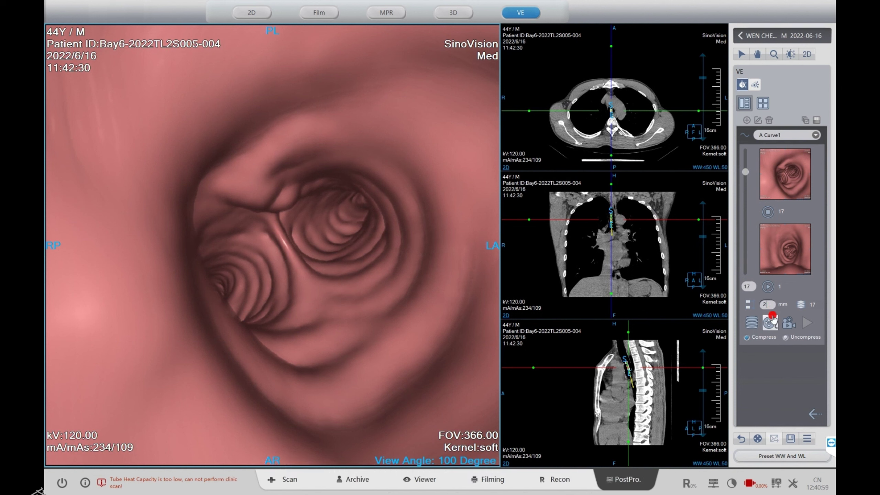
click(758, 341)
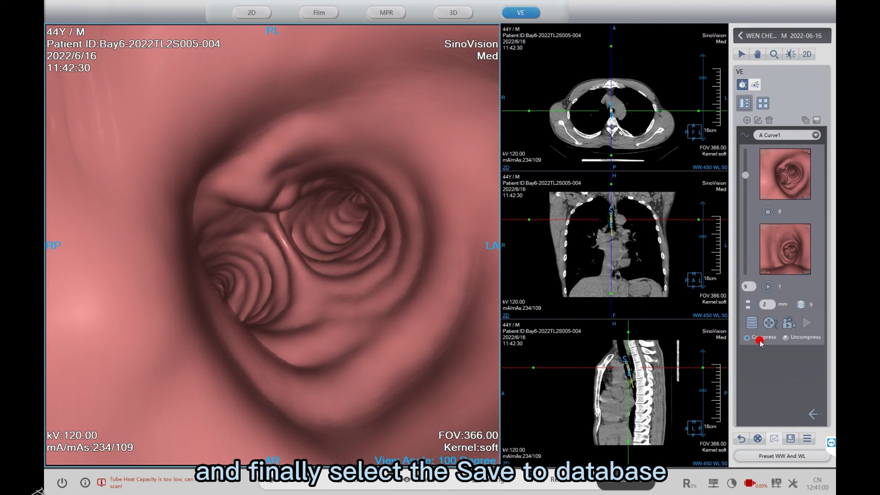
click(752, 322)
click(459, 315)
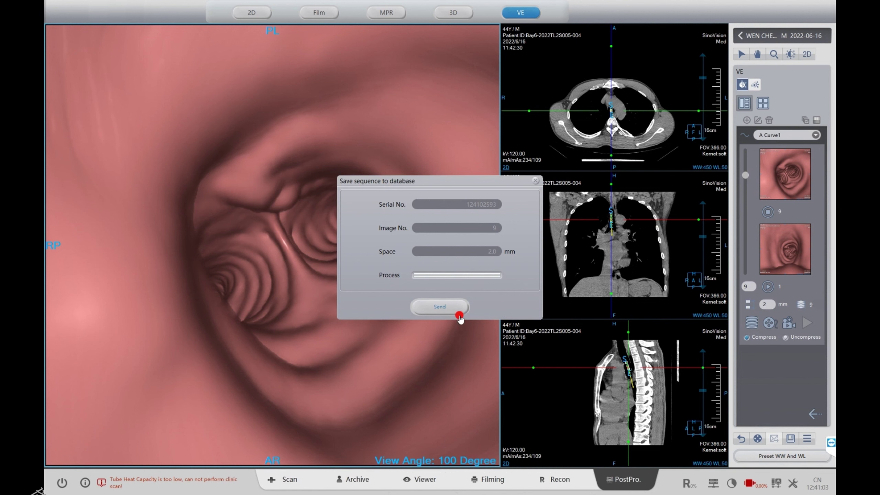